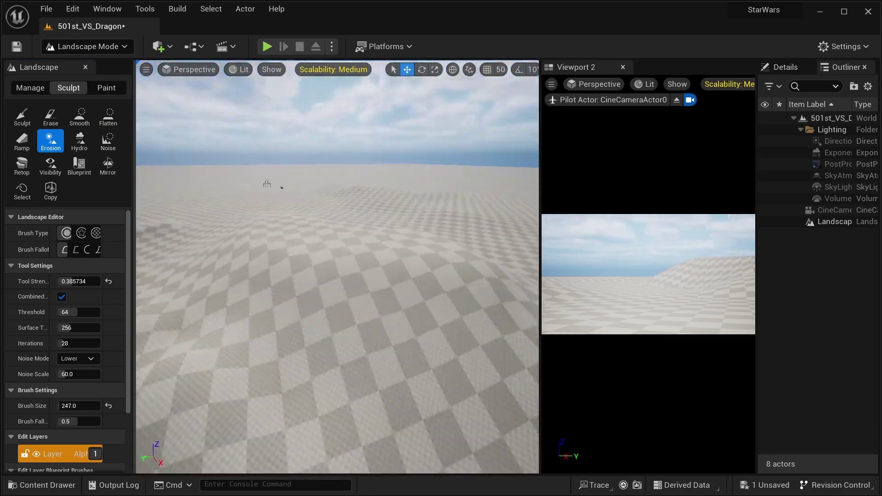
# Switch the sculpt tool to Smooth and enlarge the brush to 551 over the hill.
pyautogui.moveTo(282, 187); pyautogui.dragTo(282, 151, button='right')
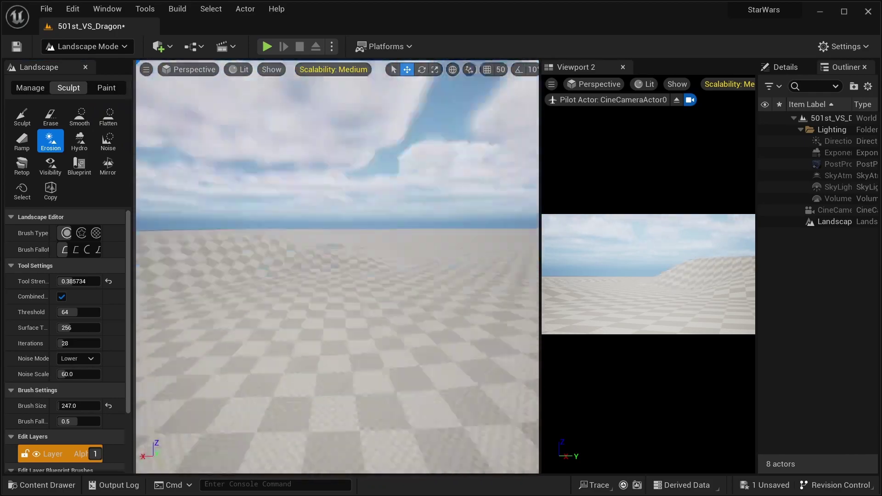
pyautogui.moveTo(266, 305); pyautogui.dragTo(266, 267, button='right')
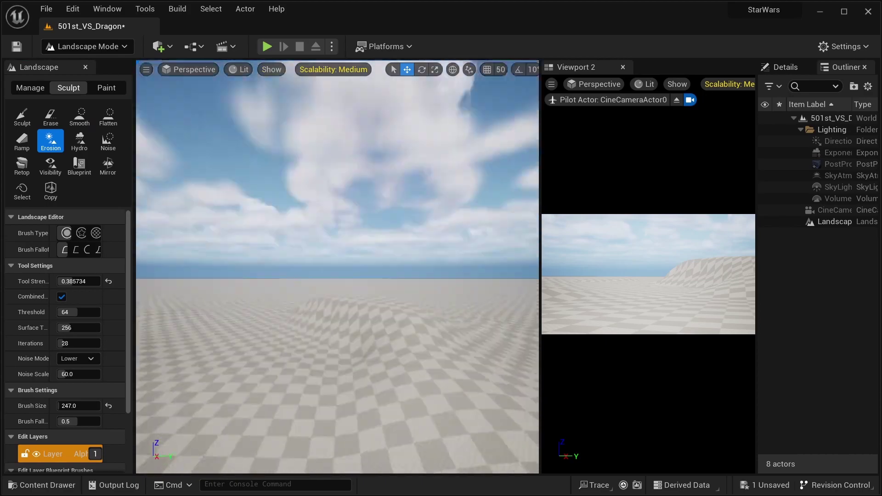
pyautogui.click(80, 123)
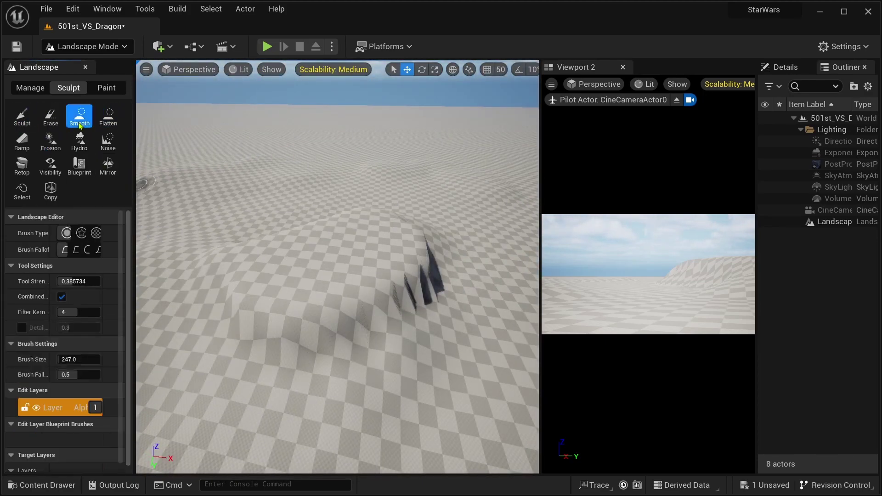
pyautogui.moveTo(393, 328); pyautogui.dragTo(394, 289, button='right')
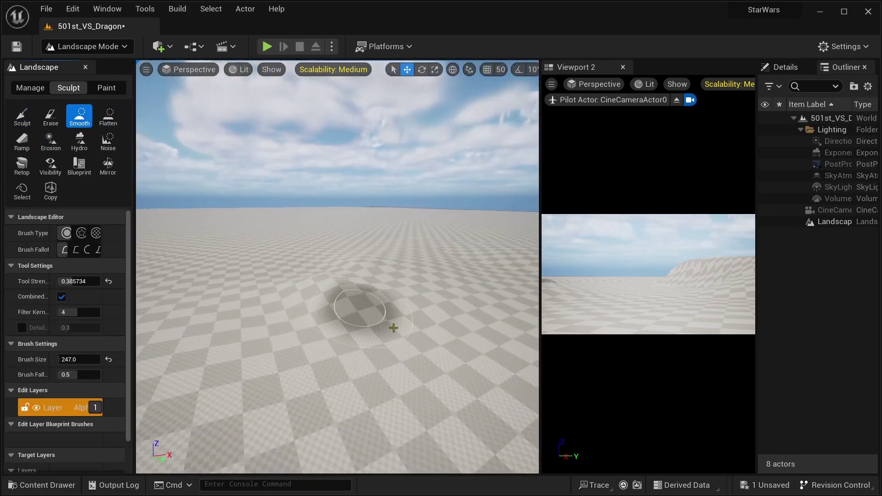
pyautogui.press(']')
pyautogui.moveTo(394, 327)
pyautogui.mouseDown(button='right')
pyautogui.moveTo(355, 381)
pyautogui.moveTo(384, 265)
pyautogui.mouseUp(button='right')
pyautogui.press(']')
pyautogui.press(']')
pyautogui.press(']')
# Select the cine camera and rotate it to reframe its shot.
pyautogui.hotkey('shift', '1')
pyautogui.click(280, 172)
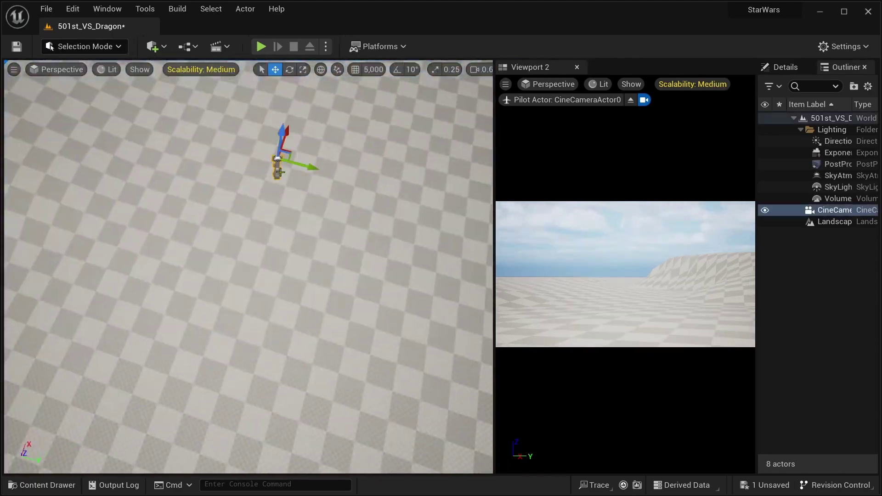
pyautogui.press('e')
pyautogui.moveTo(280, 173); pyautogui.dragTo(313, 205)
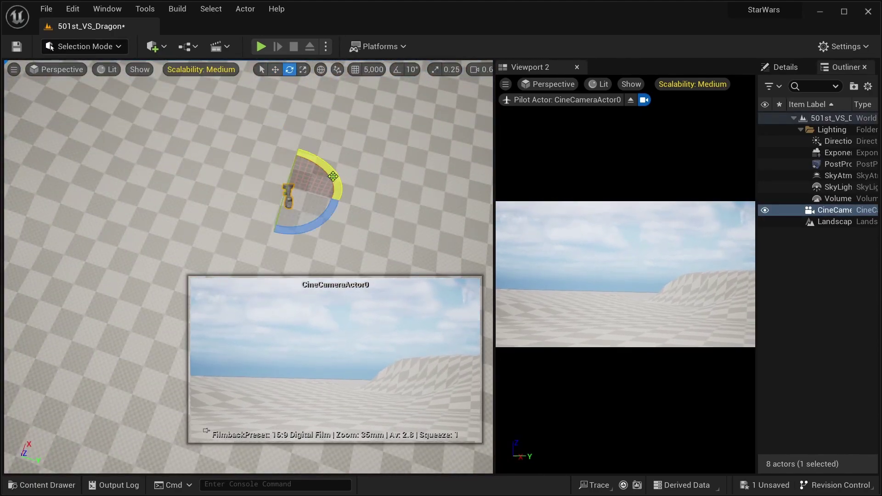
pyautogui.moveTo(333, 176); pyautogui.dragTo(423, 325, button='right')
# Assign the M_Landscape material to the landscape.
pyautogui.click(423, 325)
pyautogui.hotkey('ctrl', 'space')
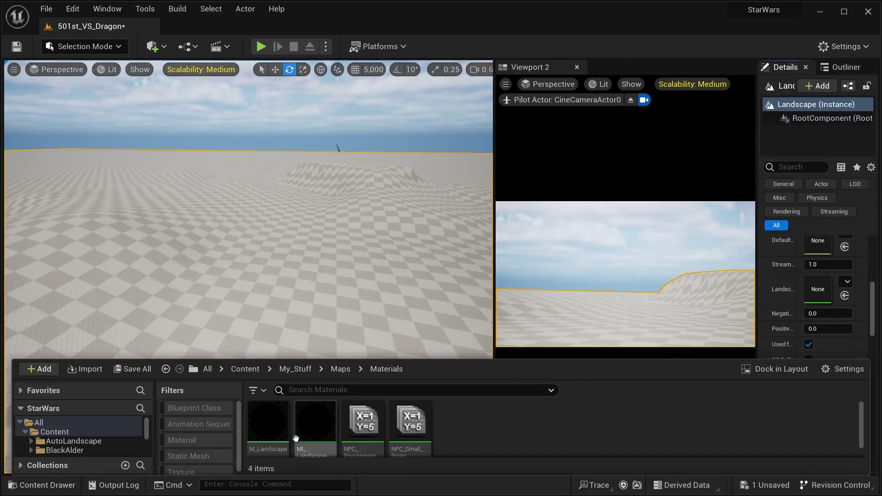
pyautogui.moveTo(296, 438); pyautogui.dragTo(818, 289)
pyautogui.click(85, 46)
# Create layer infos for the landscape paint layers in the map's shared assets.
pyautogui.click(87, 77)
pyautogui.click(89, 367)
pyautogui.click(151, 400)
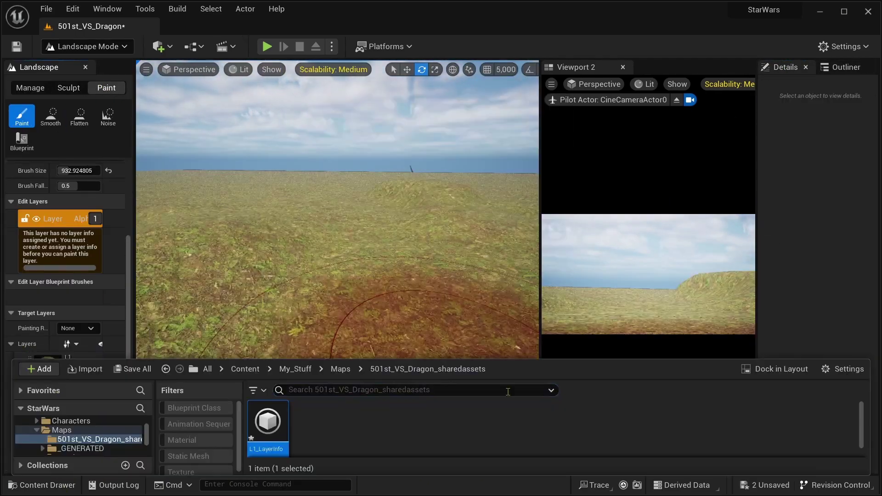
pyautogui.click(472, 360)
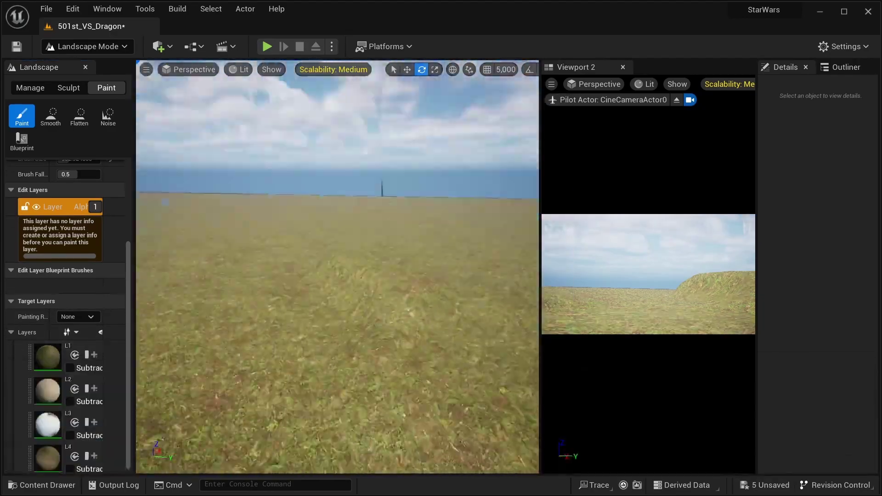
# Paint white snow patches across the hill, alternating with the L1 and L4 layers.
pyautogui.click(48, 420)
pyautogui.moveTo(276, 395); pyautogui.dragTo(312, 414)
pyautogui.moveTo(312, 414)
pyautogui.mouseDown(button='right')
pyautogui.moveTo(338, 331)
pyautogui.moveTo(315, 350)
pyautogui.moveTo(328, 301)
pyautogui.moveTo(377, 337)
pyautogui.mouseUp(button='right')
pyautogui.click(48, 353)
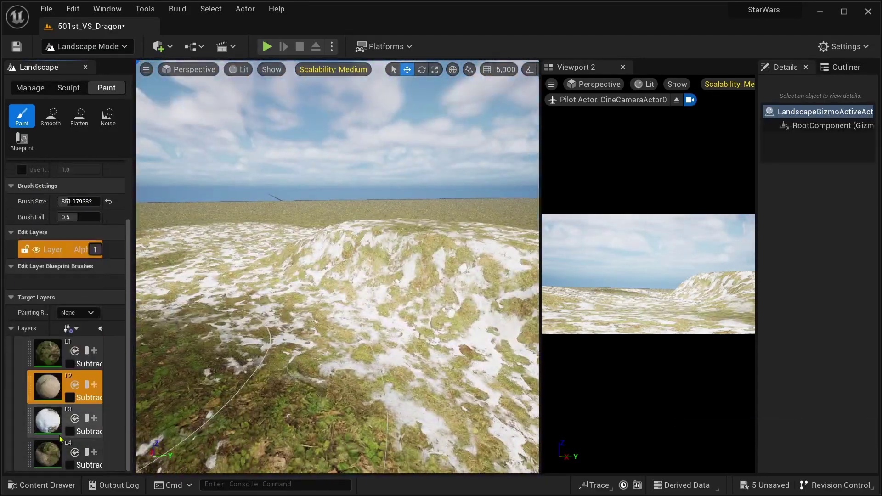
pyautogui.click(48, 454)
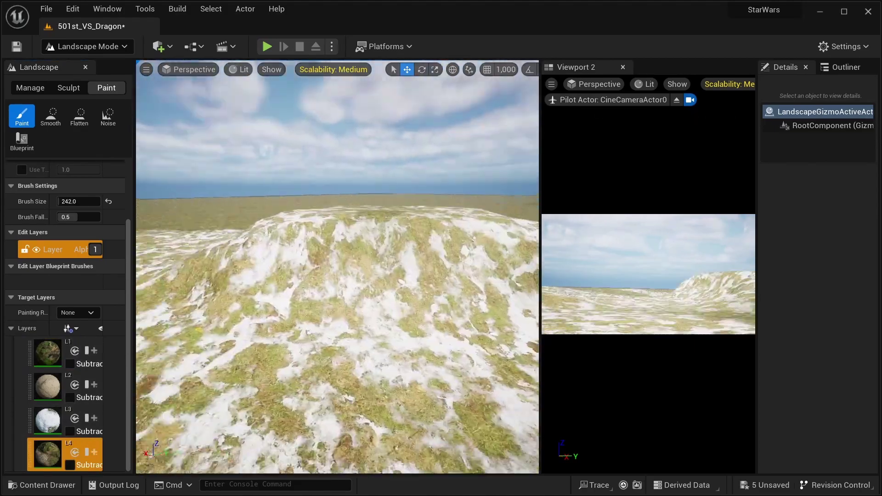
pyautogui.moveTo(338, 276)
pyautogui.mouseDown(button='right')
pyautogui.moveTo(337, 267)
pyautogui.moveTo(321, 276)
pyautogui.mouseUp(button='right')
pyautogui.click(47, 353)
pyautogui.click(48, 420)
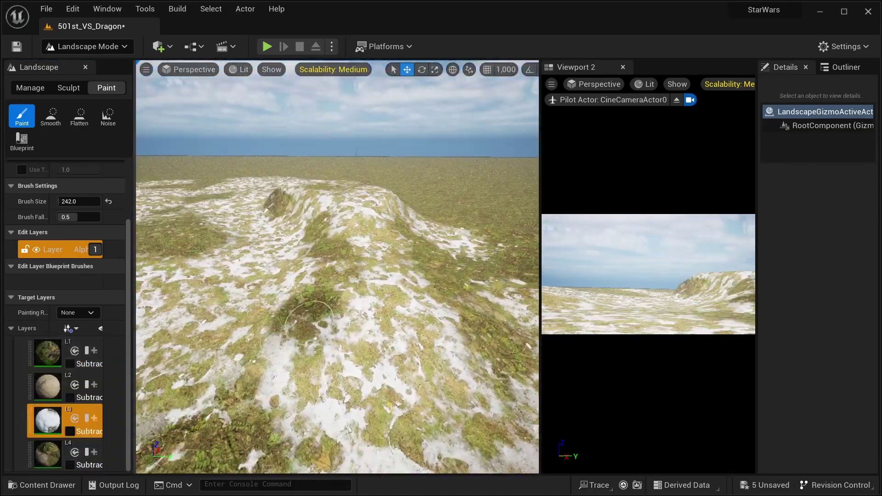
pyautogui.moveTo(335, 330); pyautogui.dragTo(340, 312, button='right')
pyautogui.click(47, 454)
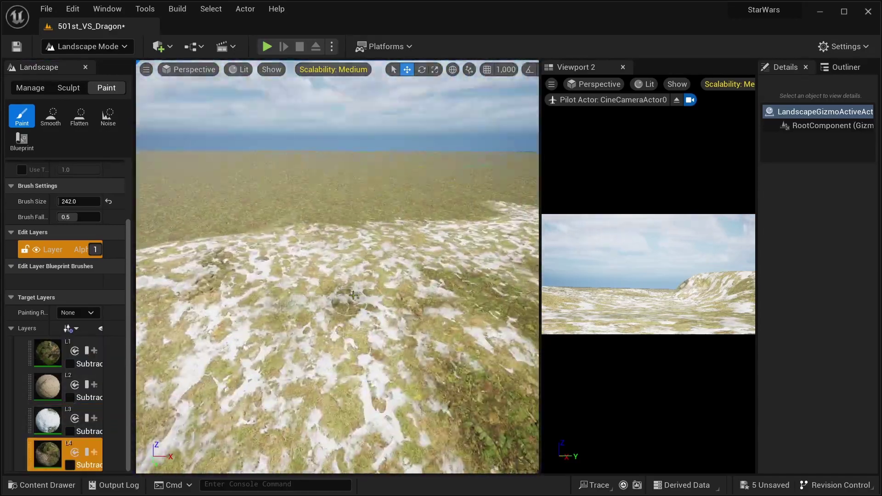
pyautogui.click(41, 485)
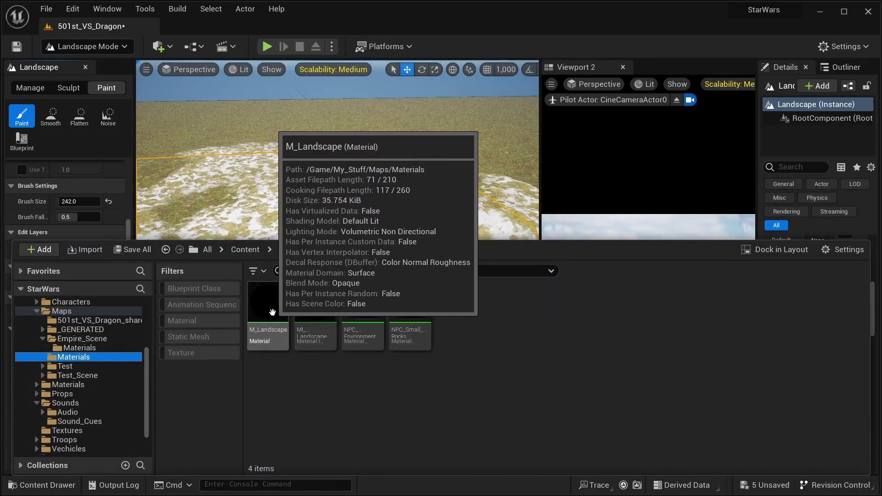
# Open the MI_Snow_On_Grass material instance from Megascans Surfaces > Snow_On_Grass.
pyautogui.click(88, 357)
pyautogui.doubleClick(361, 303)
pyautogui.doubleClick(599, 408)
pyautogui.doubleClick(276, 322)
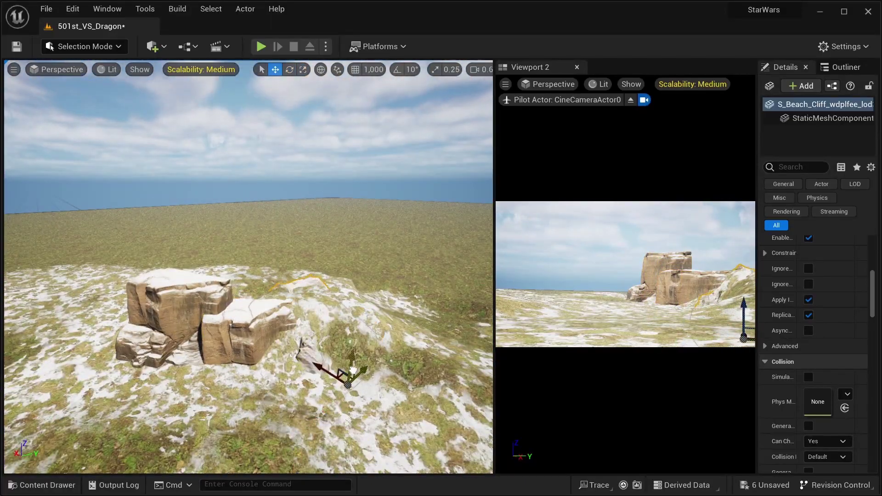
# Undo the rock's bad rotation and slide it into line with the other cliff rocks.
pyautogui.moveTo(352, 370); pyautogui.dragTo(226, 381)
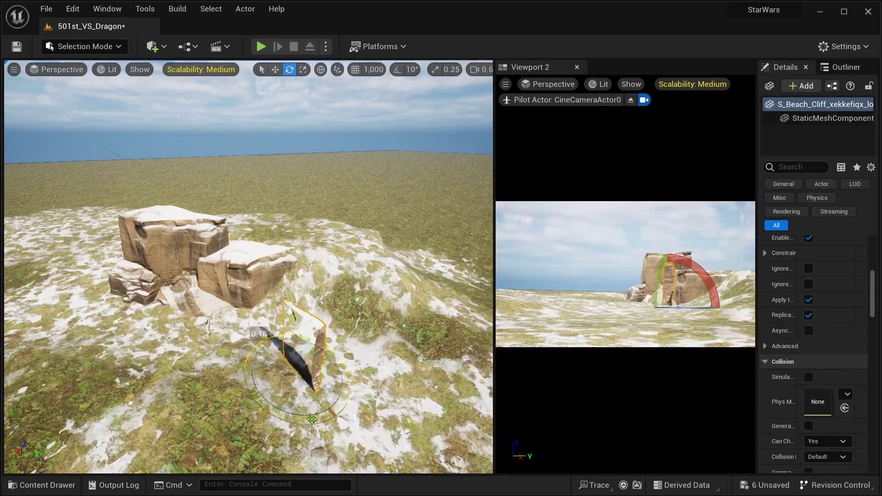
pyautogui.hotkey('ctrl', 'z')
pyautogui.press('w')
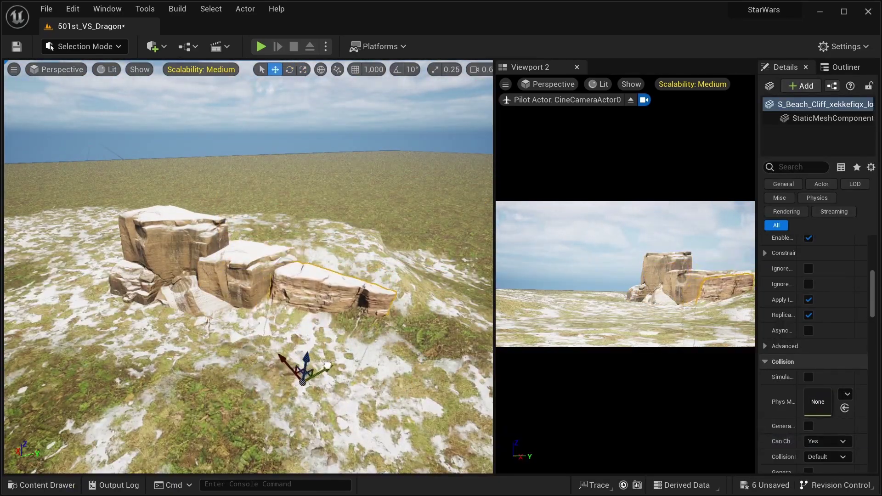
pyautogui.moveTo(327, 366); pyautogui.dragTo(285, 418)
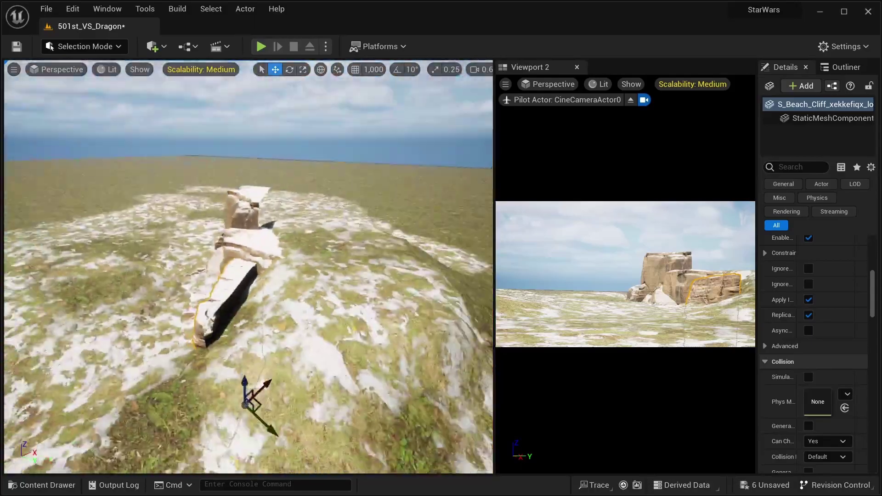
pyautogui.press('e')
pyautogui.press('w')
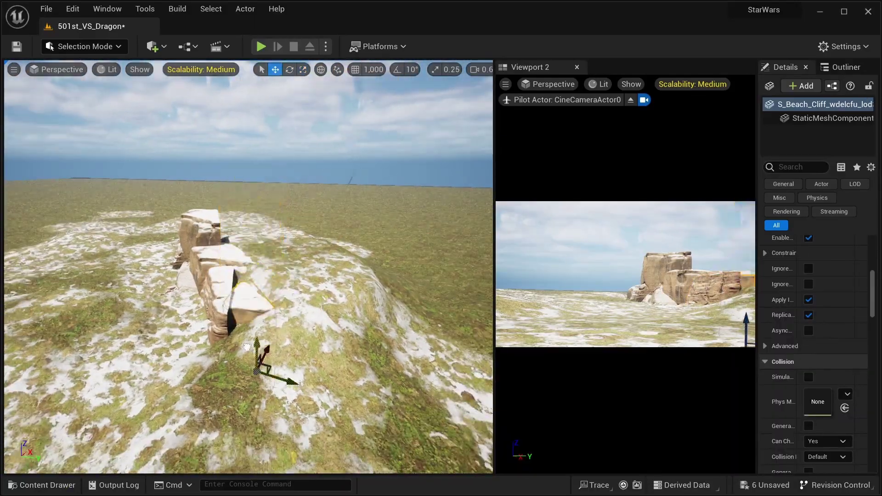
pyautogui.moveTo(248, 276); pyautogui.dragTo(227, 414)
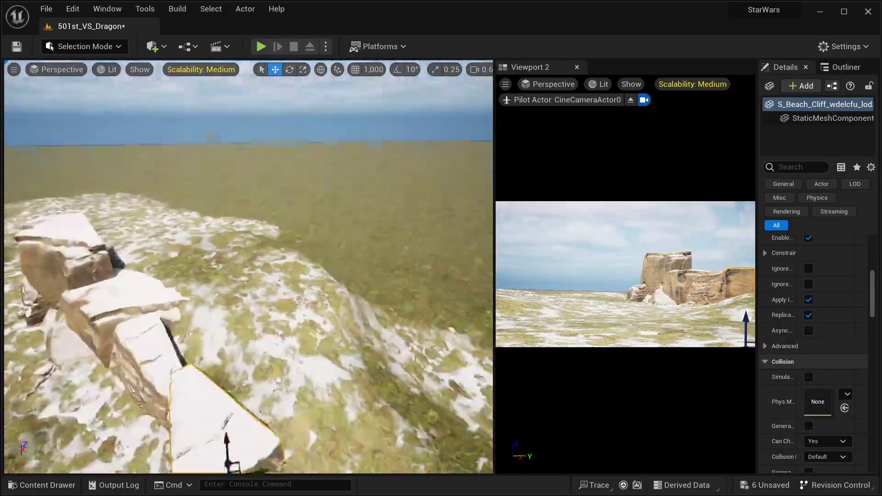
pyautogui.moveTo(248, 276); pyautogui.dragTo(248, 229)
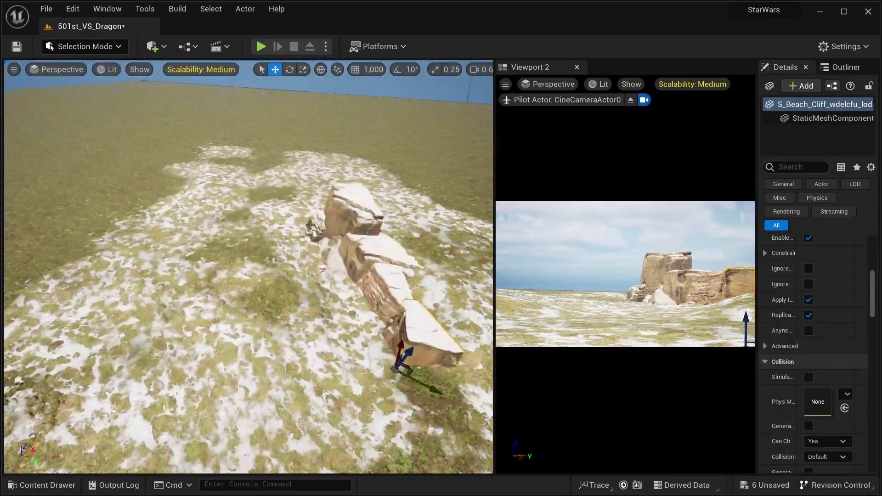
# Switch the editor to Modeling Mode.
pyautogui.hotkey('ctrl', 'space')
pyautogui.hotkey('ctrl', 'space')
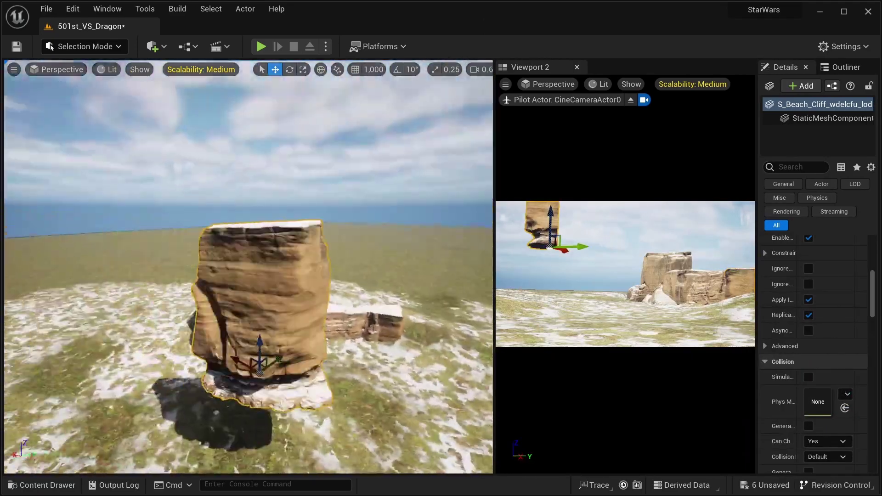
pyautogui.click(85, 47)
pyautogui.click(78, 118)
# Bake the tall rock's rotation and scale into its mesh with BakeRS.
pyautogui.scroll(-8, 35, 376)
pyautogui.click(24, 375)
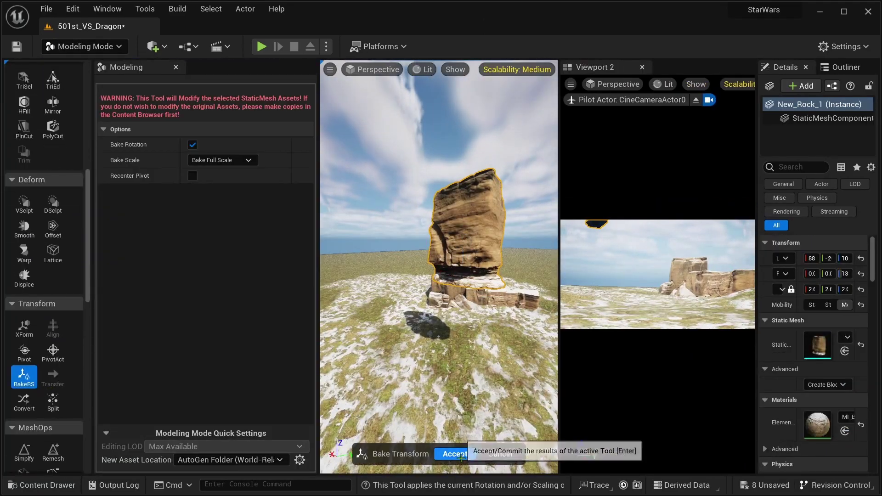
pyautogui.click(453, 452)
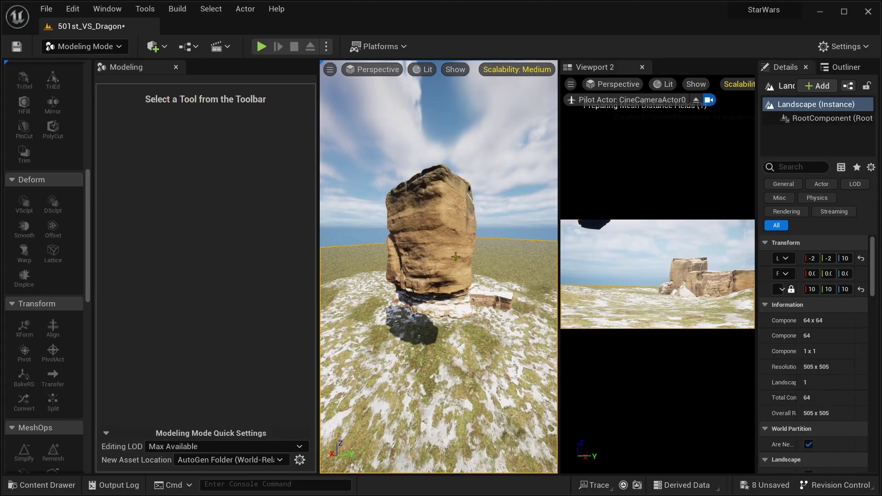
# Try Lattice and Warp deformation on the tall rock, then exit the tool.
pyautogui.click(53, 252)
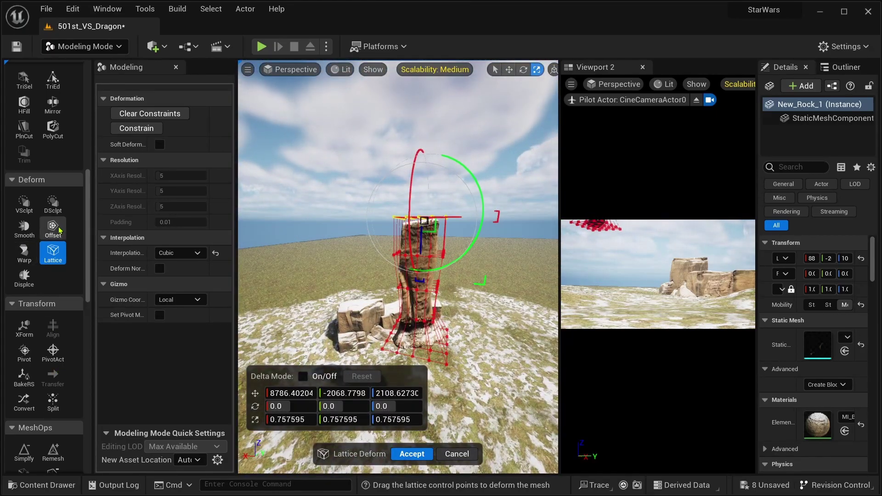
pyautogui.click(25, 252)
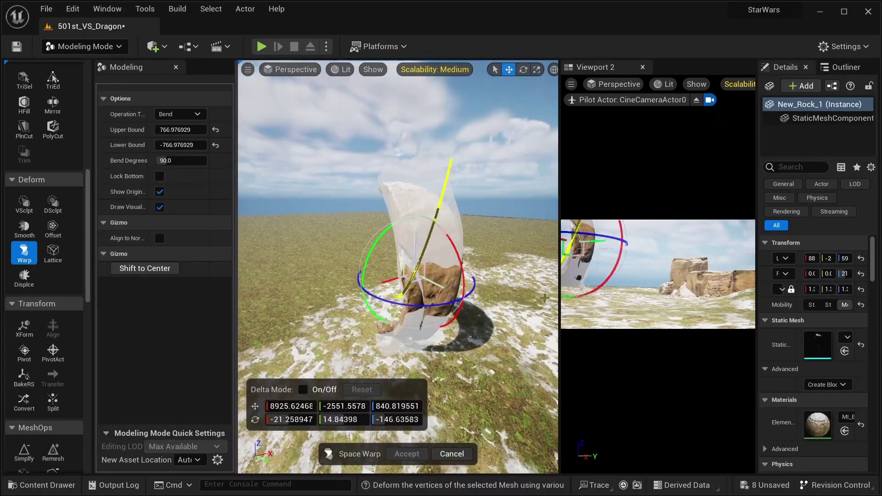
pyautogui.press('Escape')
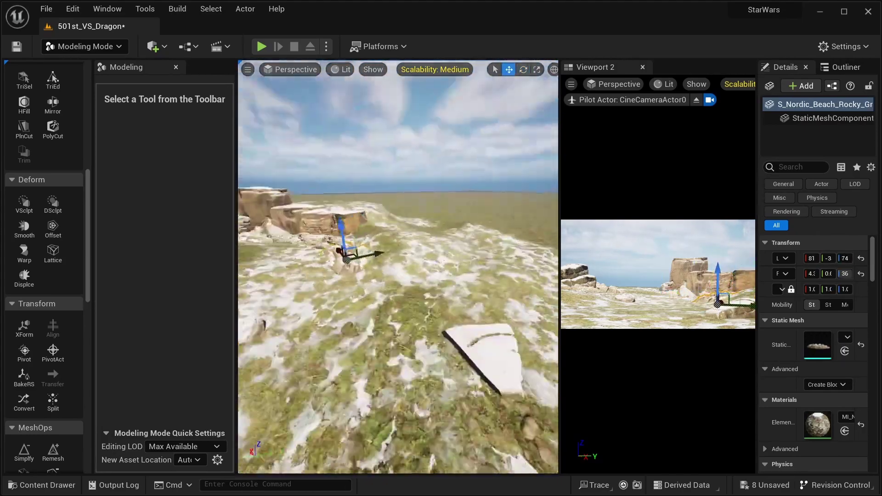
# Return to landscape sculpting with a smaller brush over the snowy rock terrain.
pyautogui.click(403, 155)
pyautogui.hotkey('ctrl', 'z')
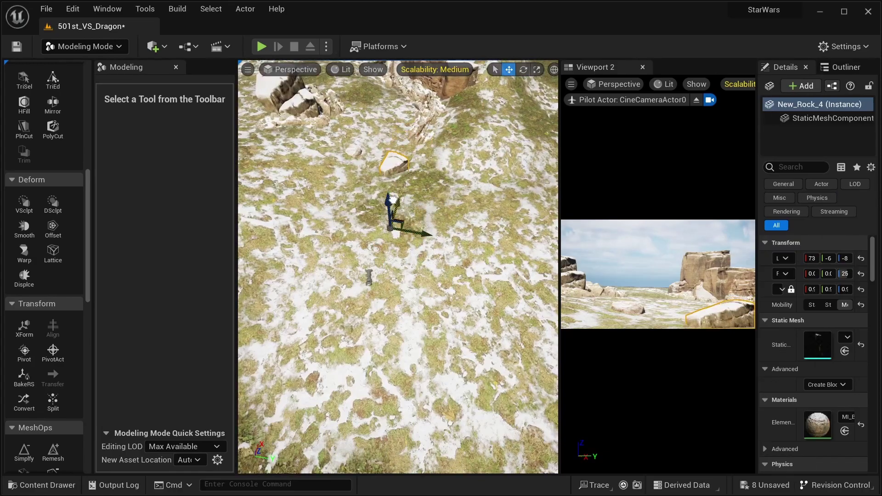
pyautogui.hotkey('shift', '2')
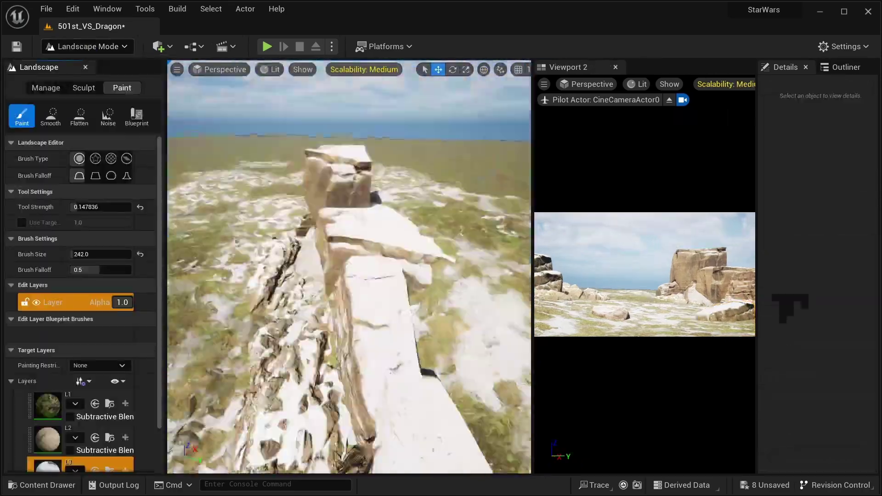
pyautogui.scroll(-5, 332, 275)
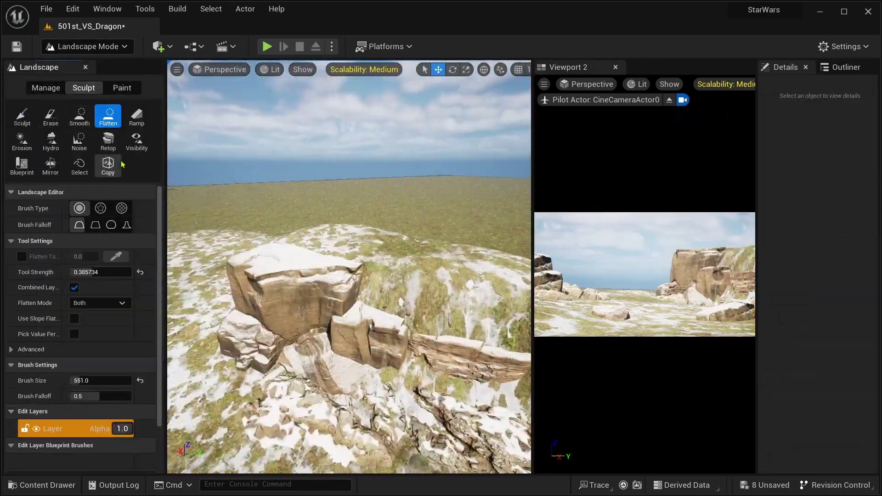
pyautogui.press('[')
pyautogui.press('[')
pyautogui.press('[')
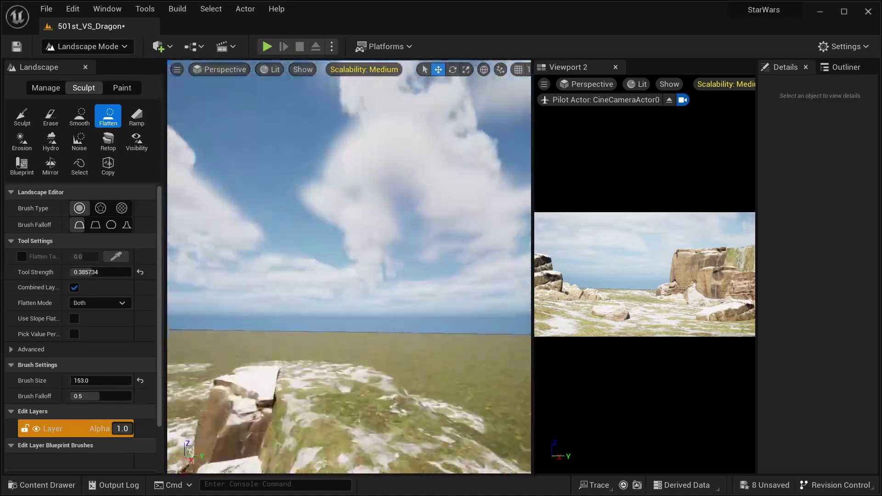
pyautogui.moveTo(347, 292); pyautogui.dragTo(346, 291, button='right')
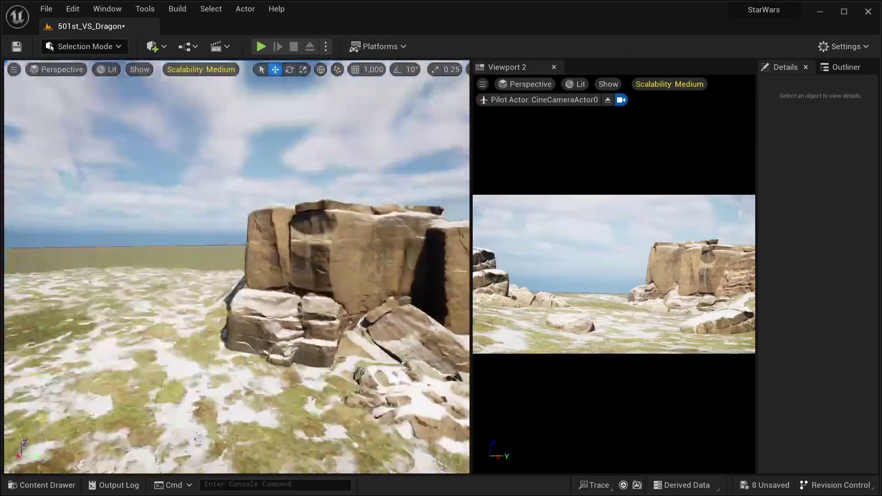
# Briefly enter Landscape Mode, then return to object selection.
pyautogui.click(87, 46)
pyautogui.click(88, 78)
pyautogui.click(87, 46)
pyautogui.click(109, 81)
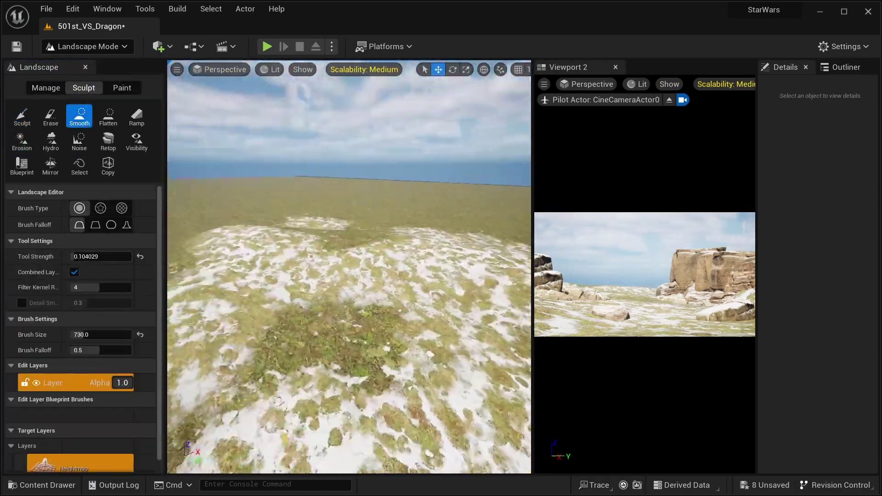
# Lower the cliff rock into the ground and turn the rocks around their vertical axis.
pyautogui.press('w')
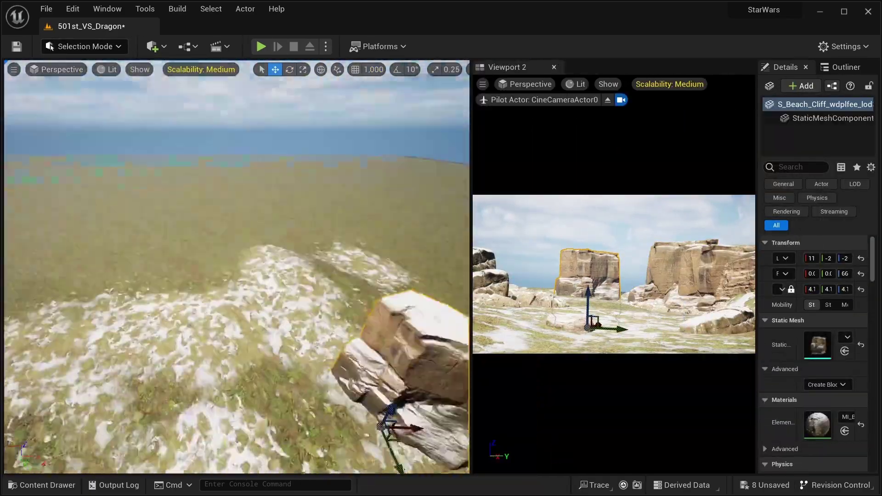
pyautogui.moveTo(228, 313); pyautogui.dragTo(264, 325, button='right')
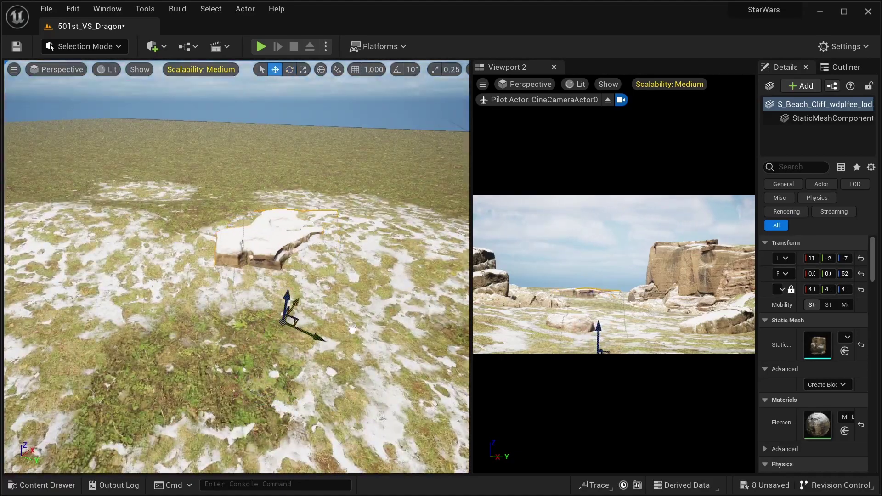
pyautogui.press('e')
pyautogui.moveTo(167, 368); pyautogui.dragTo(133, 421)
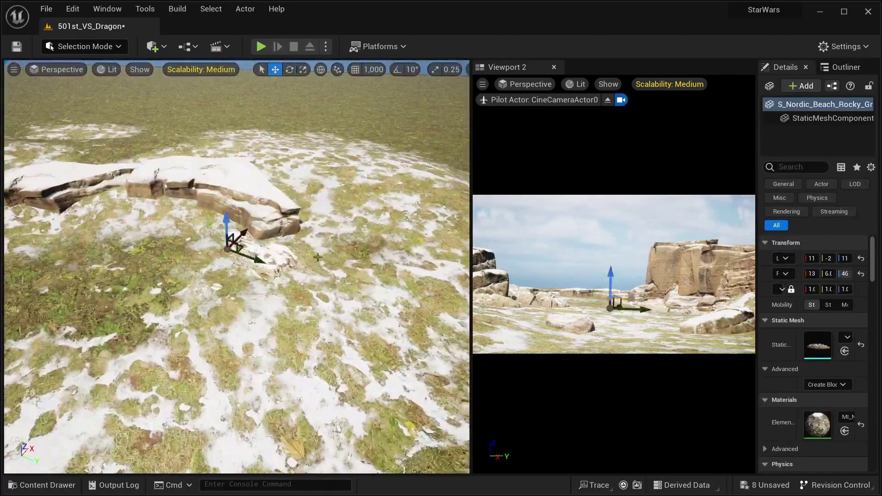
pyautogui.press('e')
pyautogui.moveTo(363, 257); pyautogui.dragTo(369, 287)
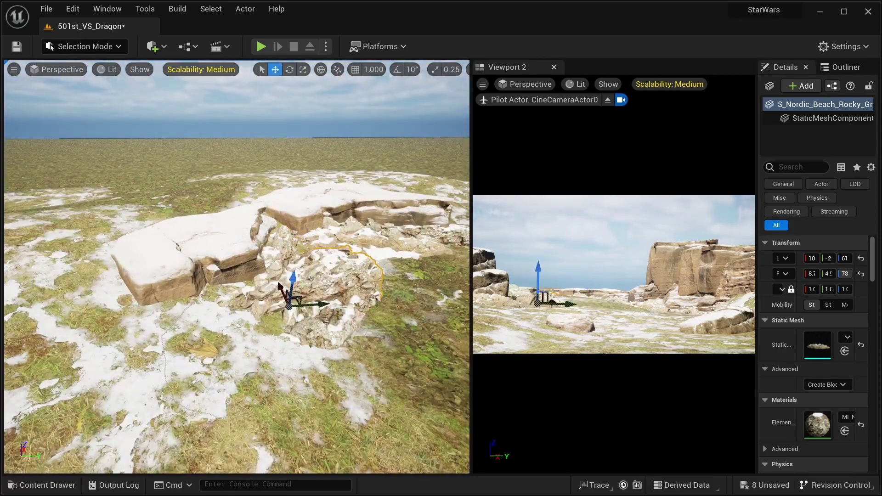
pyautogui.hotkey('ctrl', 'space')
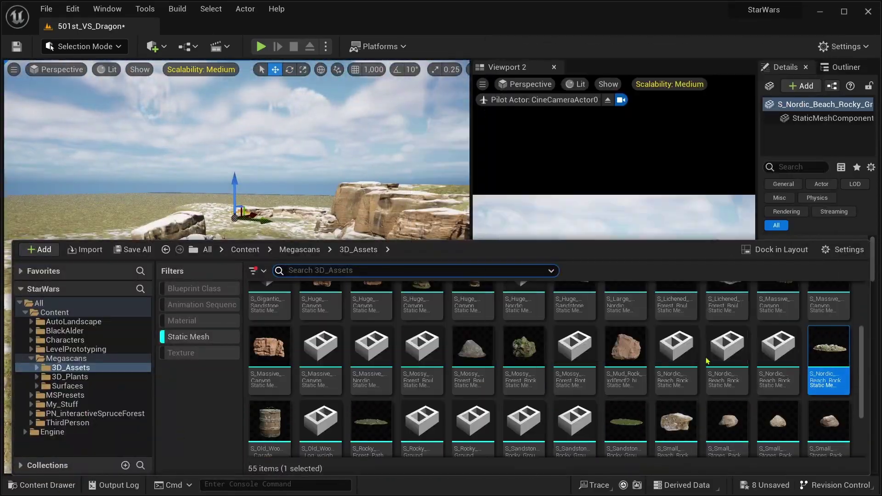
# Place the S_Forest_Rocky_Ground mesh beside the cliff.
pyautogui.scroll(2, 580, 350)
pyautogui.moveTo(266, 226); pyautogui.dragTo(267, 227)
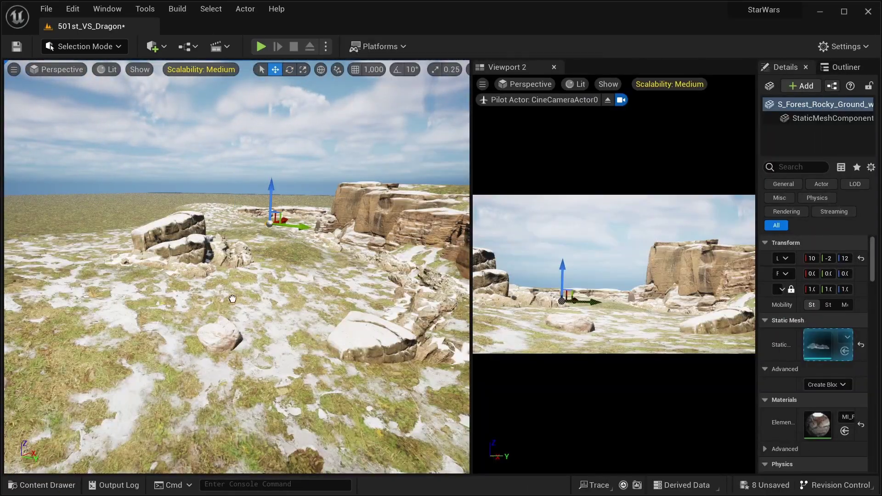
pyautogui.moveTo(267, 227)
pyautogui.mouseDown(button='right')
pyautogui.moveTo(315, 270)
pyautogui.moveTo(216, 284)
pyautogui.mouseUp(button='right')
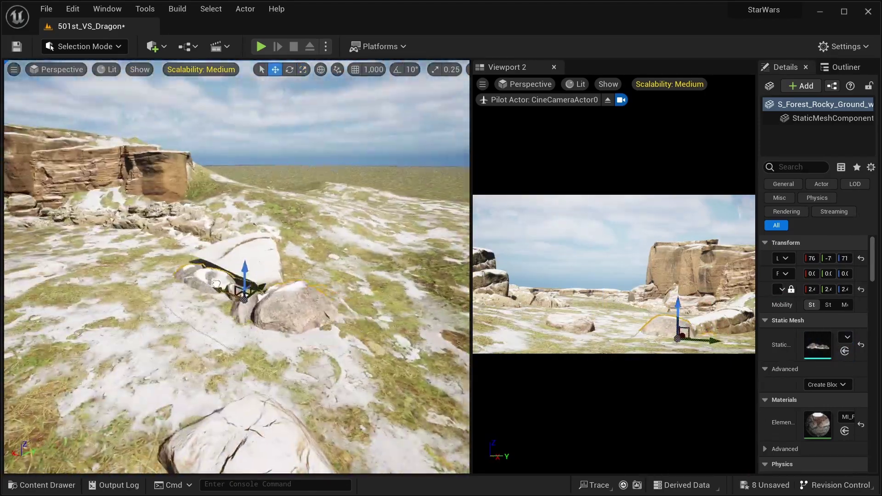
pyautogui.moveTo(274, 261); pyautogui.dragTo(396, 362, button='right')
pyautogui.press('e')
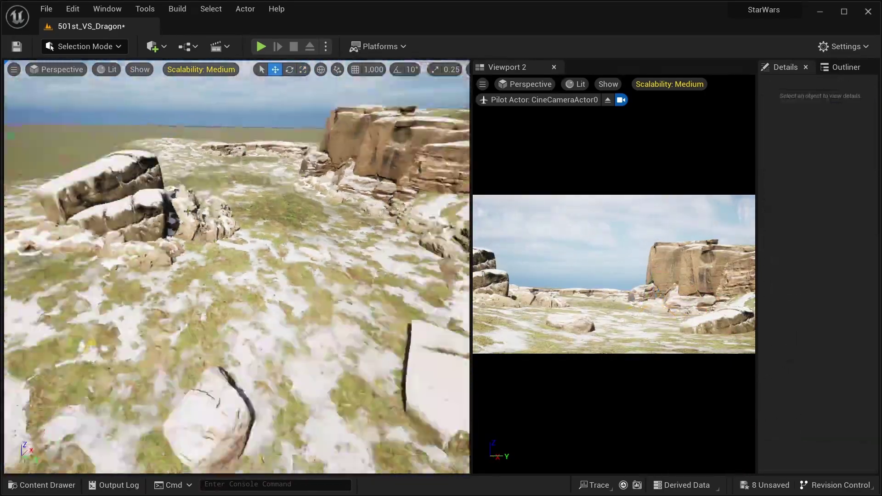
# Move and turn the Nordic beach rock into place against the ridge.
pyautogui.click(315, 203)
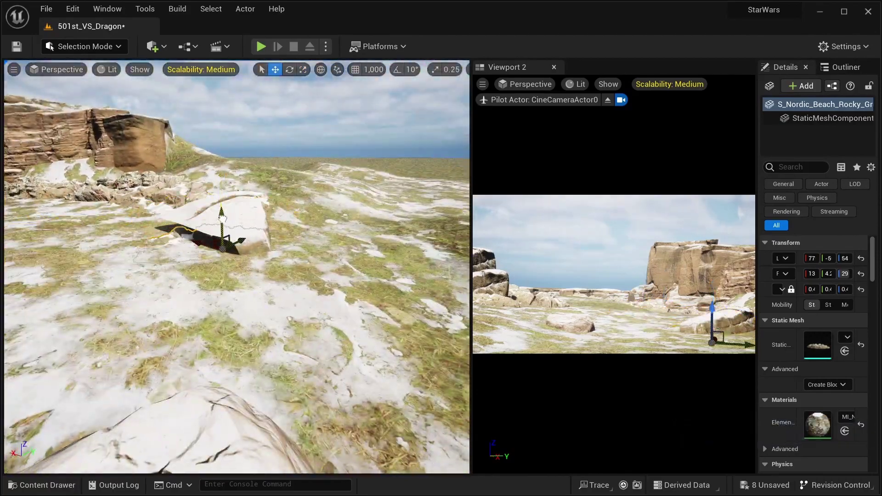
pyautogui.moveTo(200, 236); pyautogui.dragTo(200, 235, button='right')
pyautogui.press('w')
pyautogui.click(296, 274)
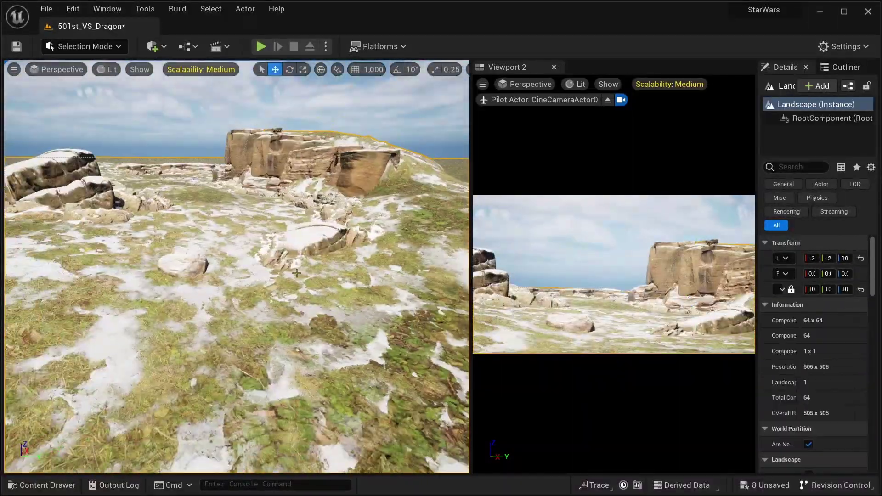
pyautogui.keyDown('shift'); pyautogui.moveTo(184, 271); pyautogui.dragTo(138, 340); pyautogui.keyUp('shift')
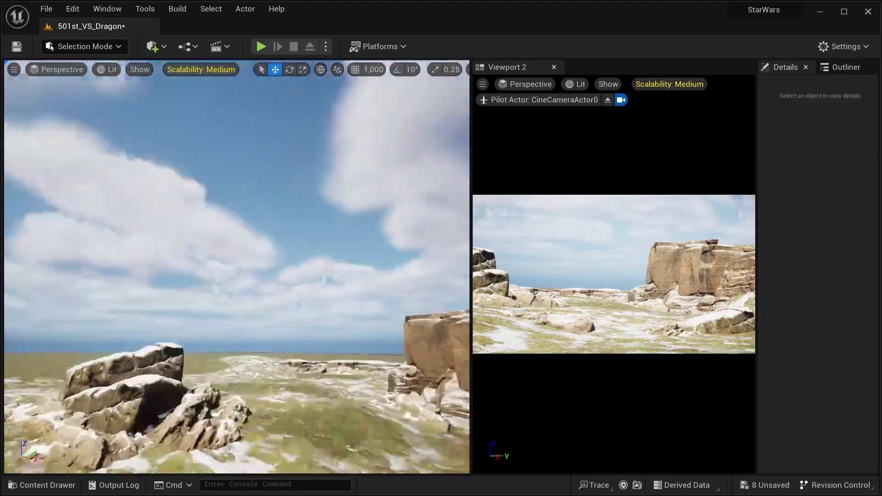
pyautogui.hotkey('ctrl', 'space')
pyautogui.click(62, 377)
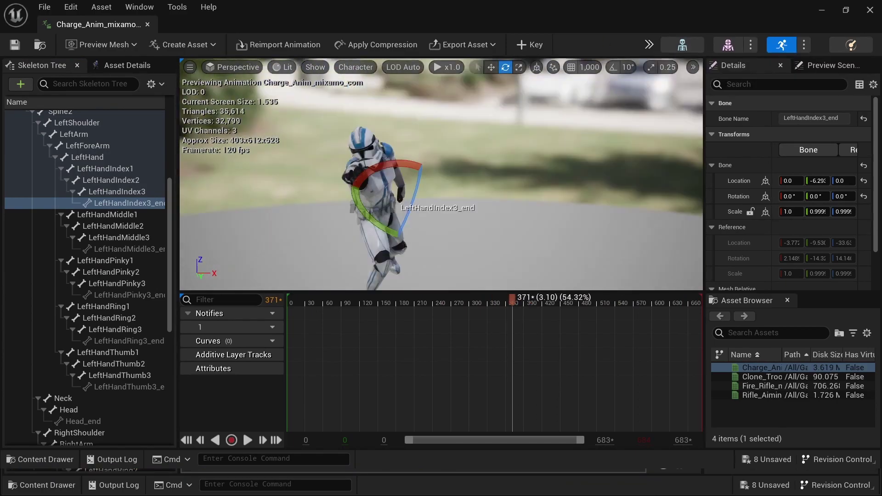
# Add a LeftHand socket previewing the clone_wars_dc-15s blaster.
pyautogui.scroll(-5, 92, 276)
pyautogui.rightClick(133, 349)
pyautogui.moveTo(206, 384)
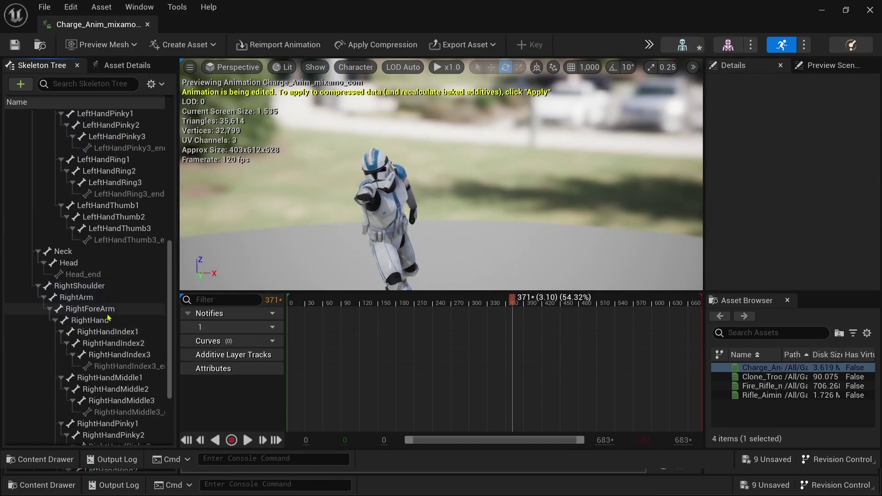
pyautogui.click(282, 217)
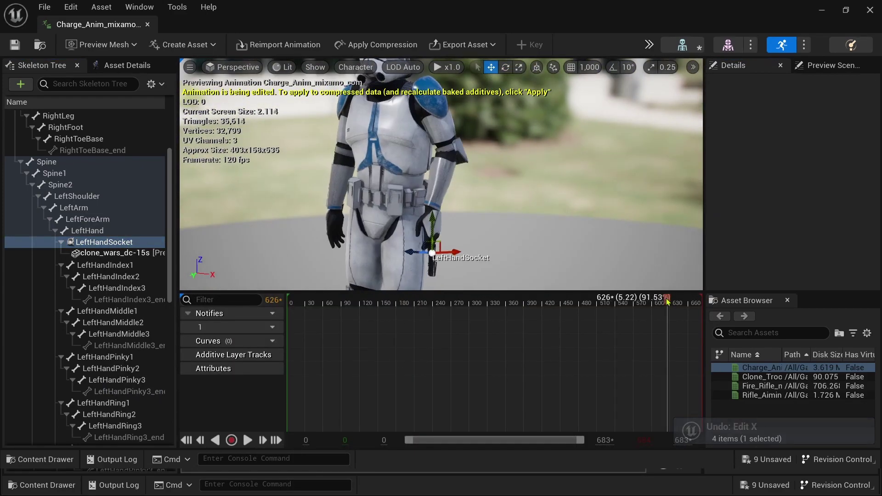
# Rotate LeftHandSocket 89.49 and scale it to 2.5 so the blaster fits the hand.
pyautogui.press('e')
pyautogui.press('r')
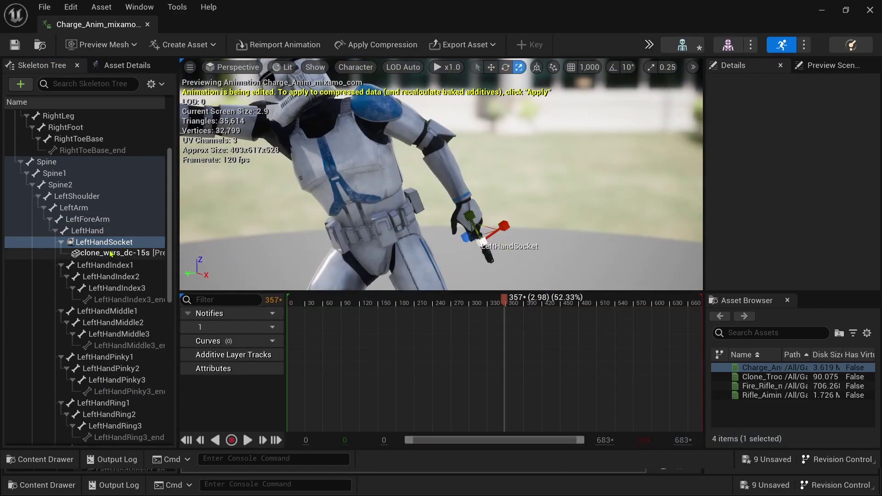
pyautogui.click(531, 229)
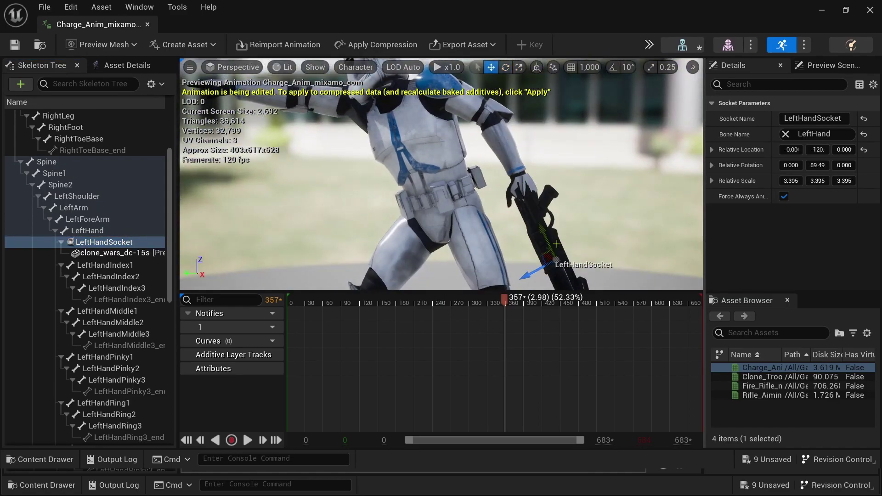
pyautogui.write('r2')
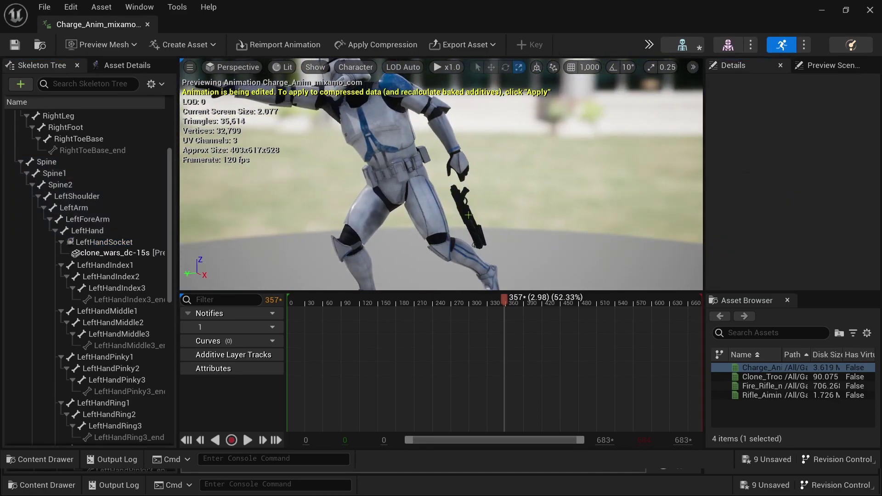
pyautogui.write('w')
pyautogui.scroll(5, 472, 219)
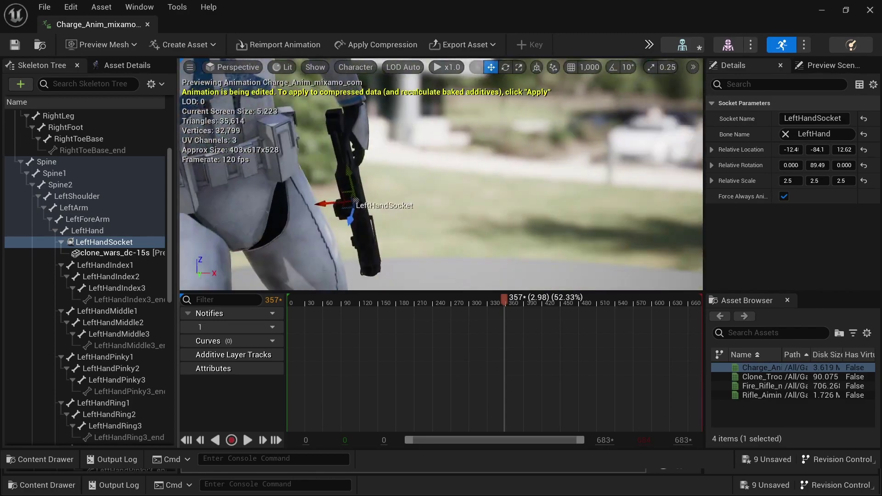
pyautogui.scroll(-10, 437, 200)
pyautogui.click(597, 253)
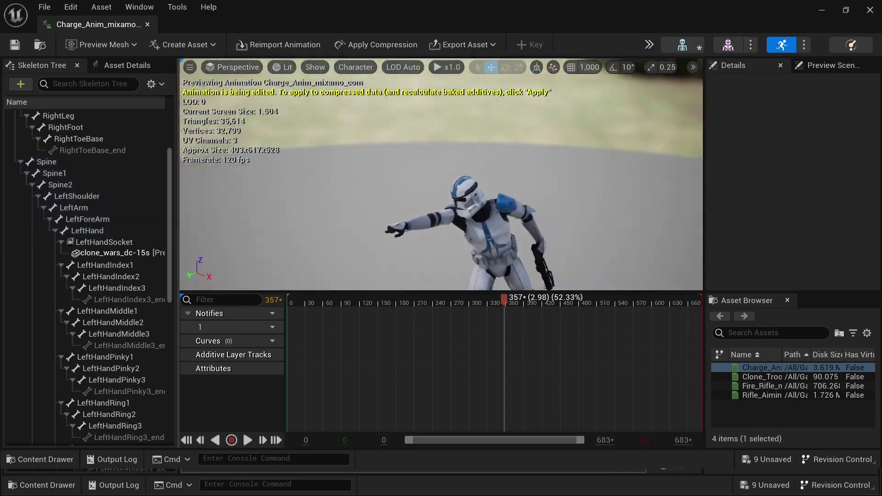
pyautogui.scroll(-5, 98, 312)
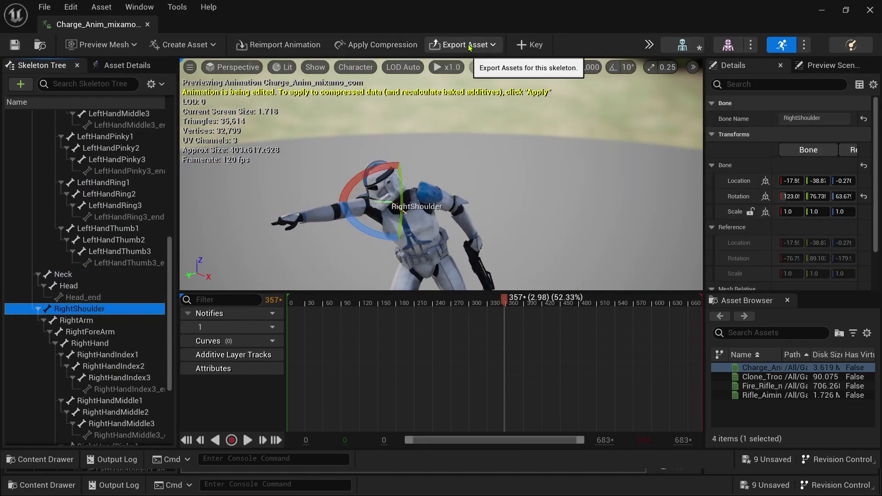
# Create the Pose_1 animation from the current pose in Troops/P2_501st/Poses.
pyautogui.click(181, 44)
pyautogui.moveTo(193, 78)
pyautogui.click(315, 117)
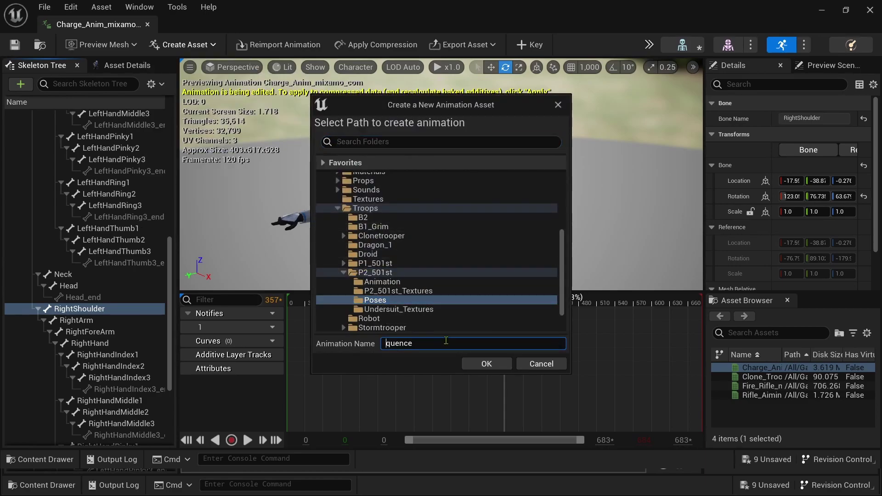
pyautogui.press('Return')
# Select the Head and RightShoulder bones.
pyautogui.click(68, 286)
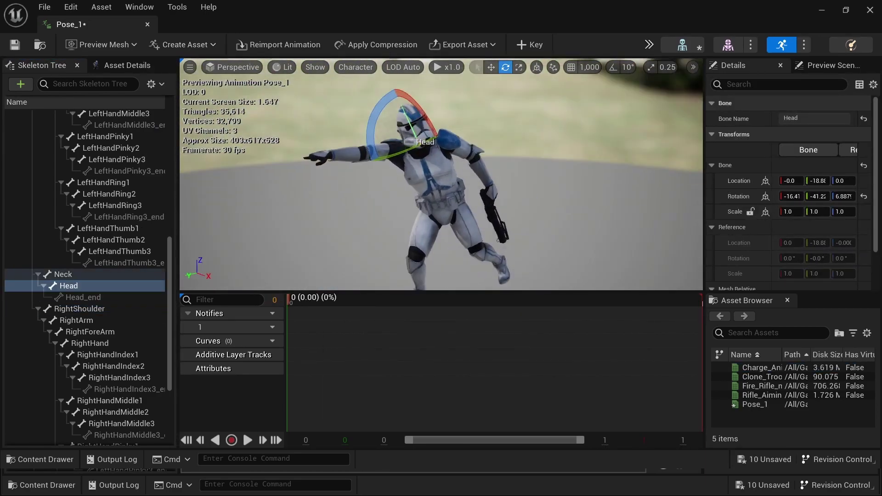
pyautogui.scroll(3, 441, 174)
pyautogui.click(91, 309)
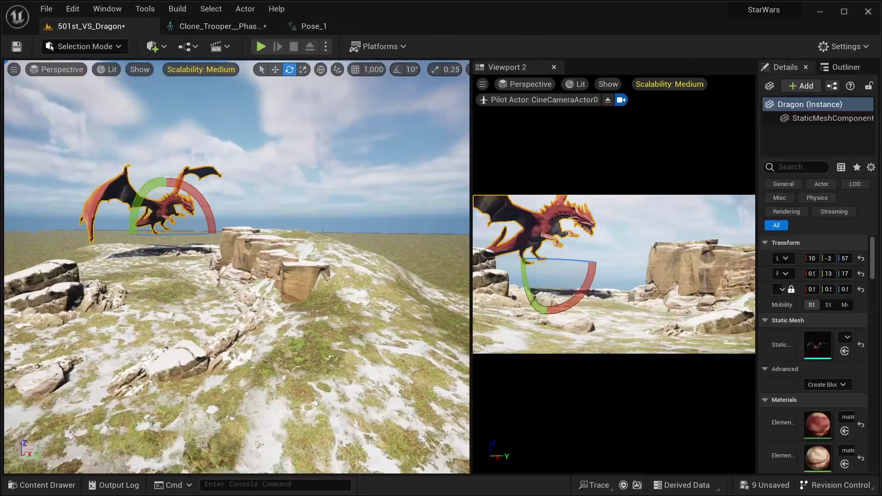
# Set the texture streaming pool to 1000 with r.Streaming.PoolSize 1000.
pyautogui.click(41, 485)
pyautogui.click(74, 414)
pyautogui.click(232, 484)
pyautogui.write('r.streaming')
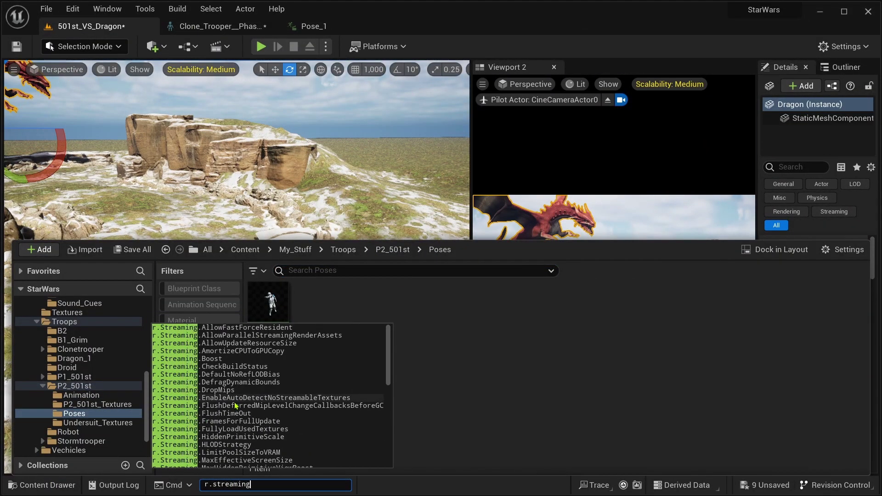
pyautogui.write('.PoolSize 1000')
pyautogui.press('Return')
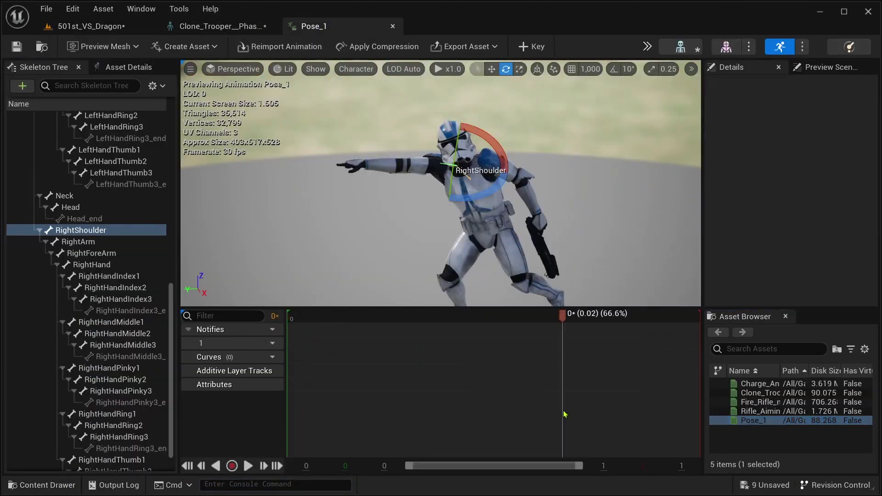
# Create the Pose_2 animation and rotate the pointing trooper to face the dragon.
pyautogui.click(187, 46)
pyautogui.click(297, 106)
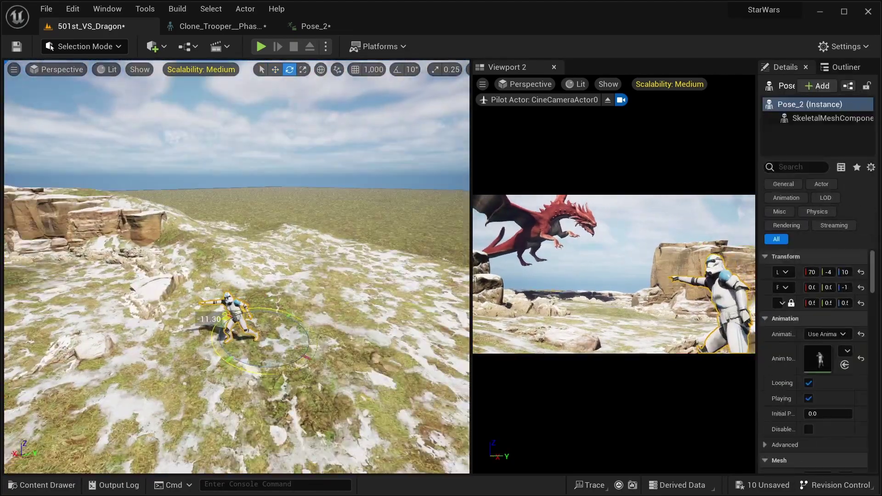
pyautogui.press('f')
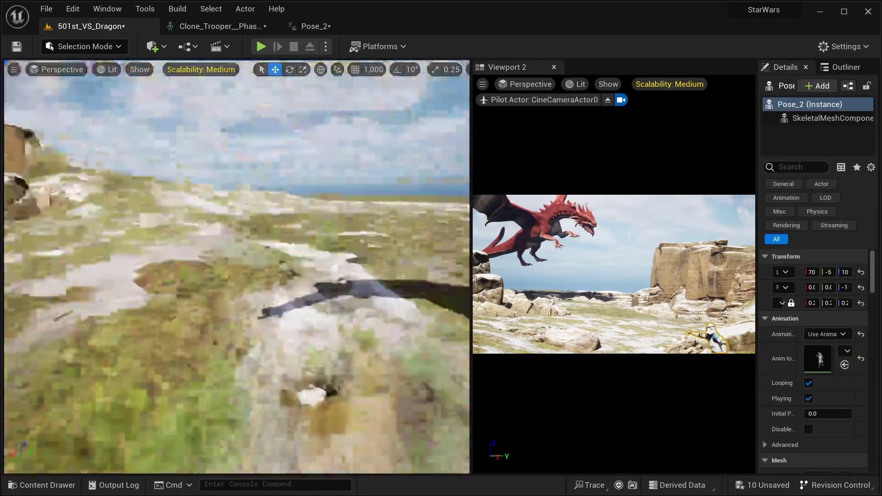
pyautogui.press('e')
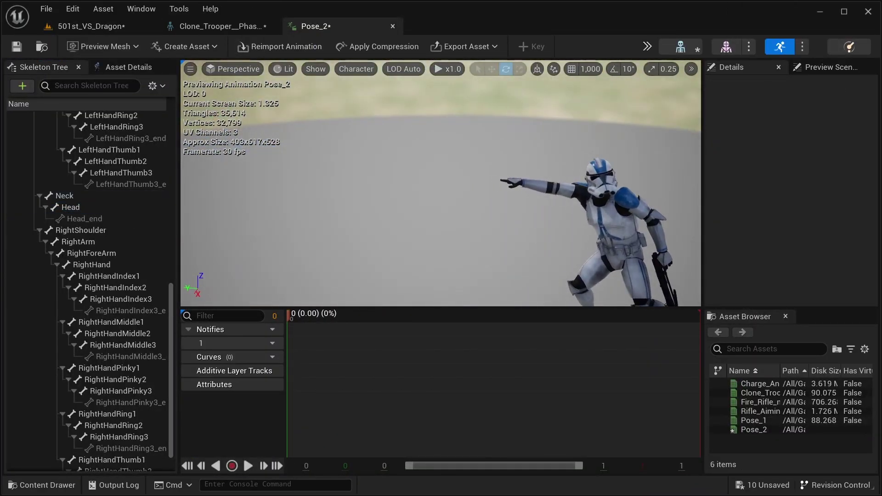
# Select and adjust the pointing trooper's Head bone.
pyautogui.click(454, 198)
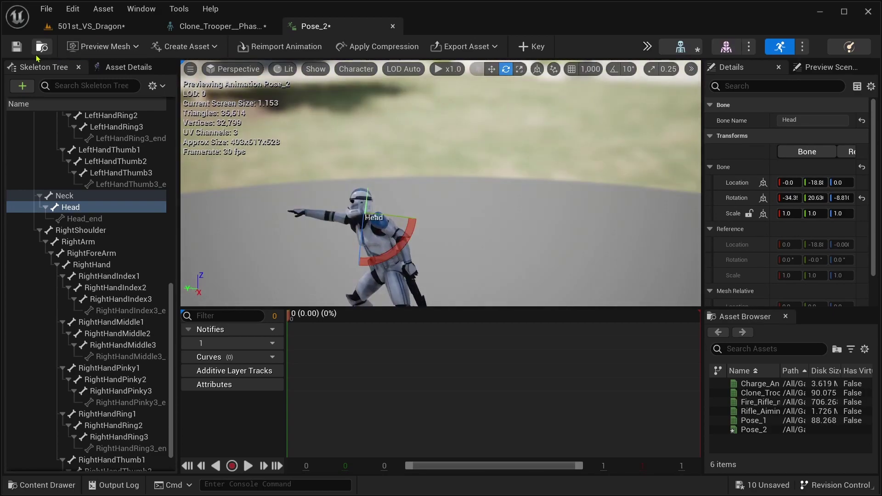
pyautogui.click(183, 46)
pyautogui.click(294, 91)
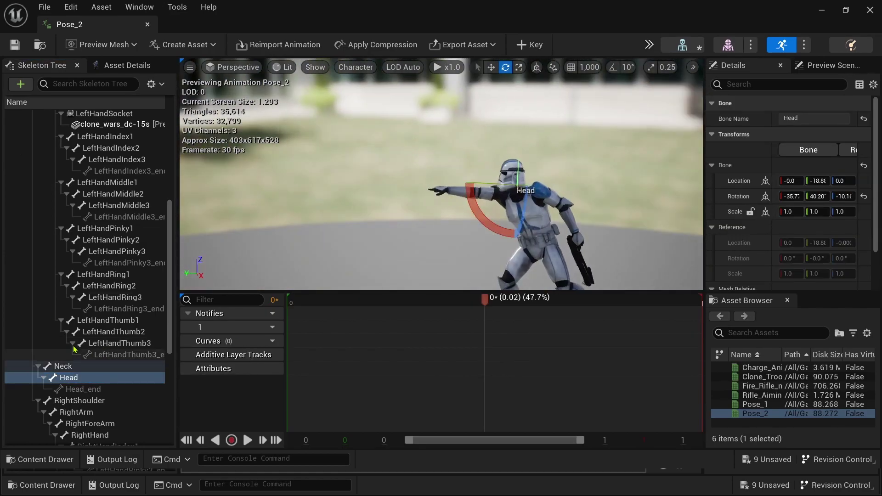
# Rotate the RightArm into the pointing pose and save the current pose as a new animation.
pyautogui.click(555, 168)
pyautogui.click(504, 266)
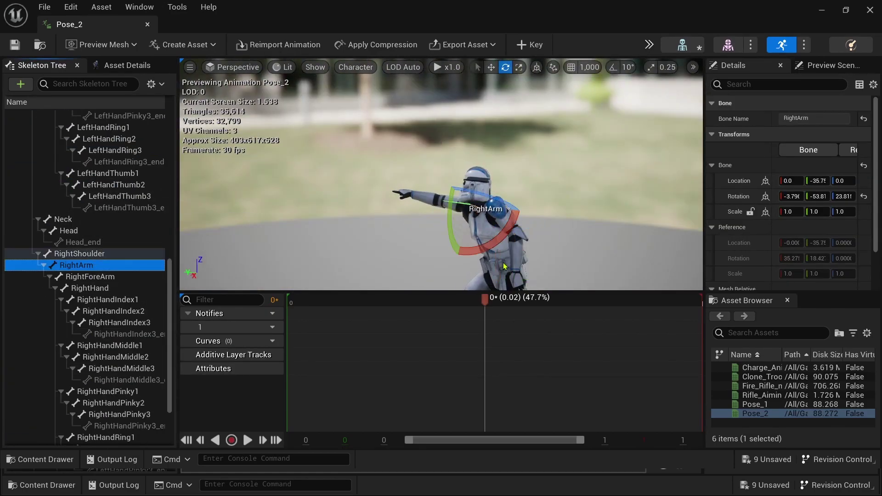
pyautogui.moveTo(492, 182); pyautogui.dragTo(603, 150)
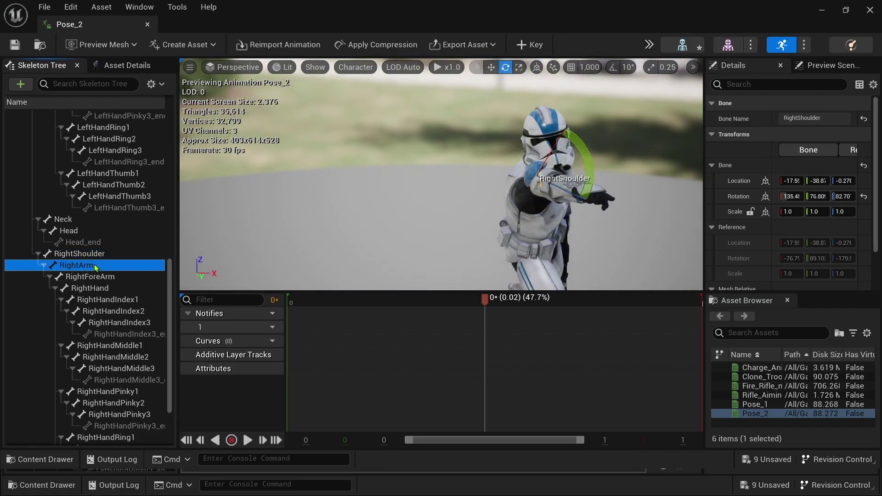
pyautogui.click(76, 265)
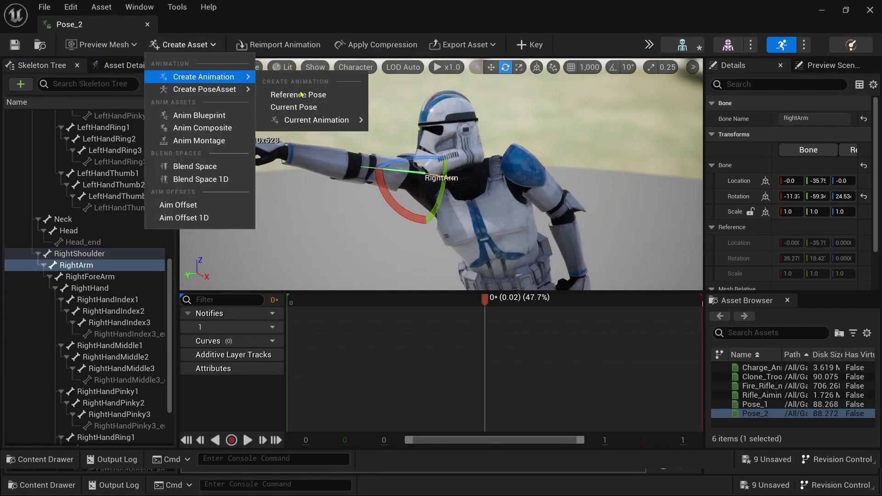
pyautogui.click(301, 94)
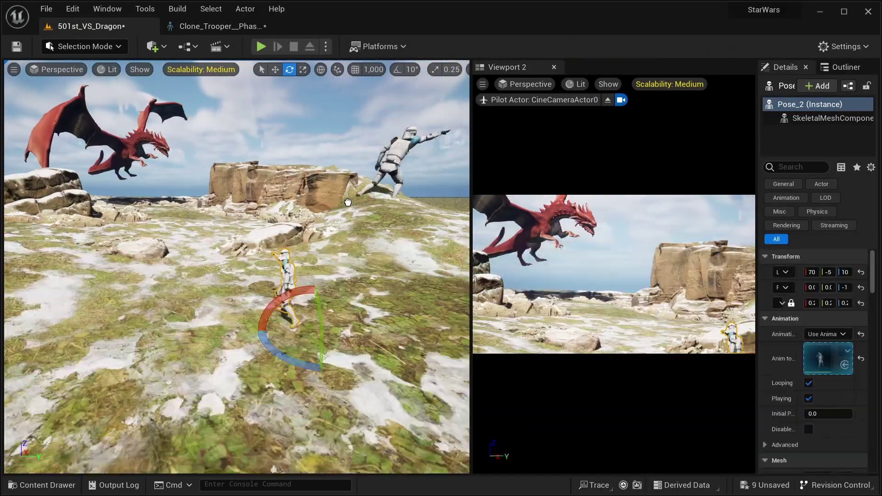
# Scale the Pose_3 trooper to 0.25 and set it on the snowy ground.
pyautogui.press('Return')
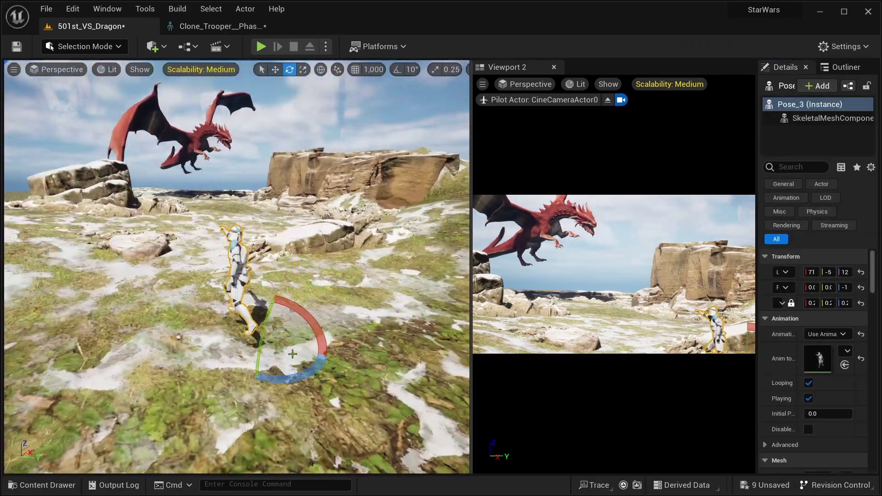
pyautogui.moveTo(276, 322); pyautogui.dragTo(292, 339, button='right')
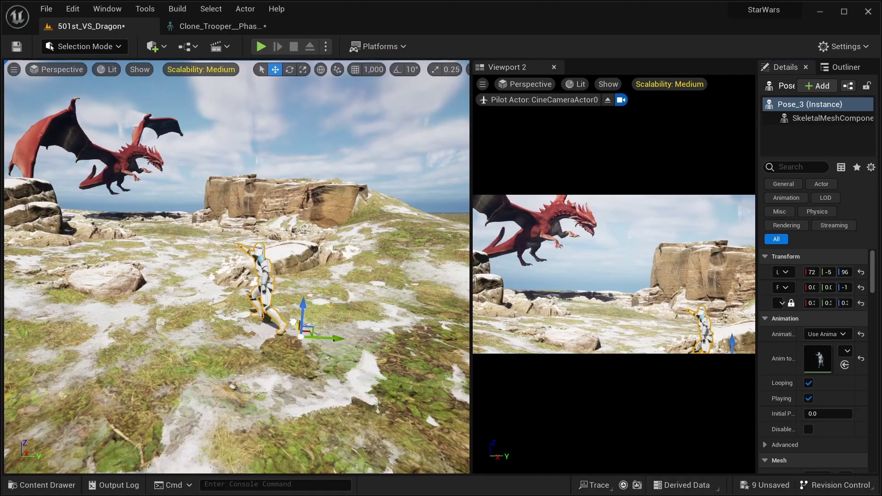
pyautogui.click(293, 320)
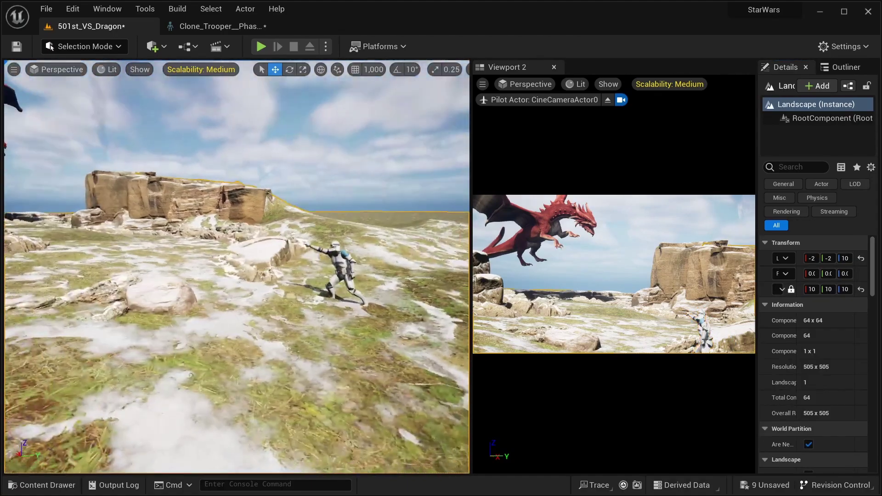
pyautogui.moveTo(293, 320); pyautogui.dragTo(294, 322, button='right')
# Open Fire_Rifle_mixamo_com from the Animation folder and select its LeftHandSocket.
pyautogui.hotkey('ctrl', 'space')
pyautogui.click(81, 395)
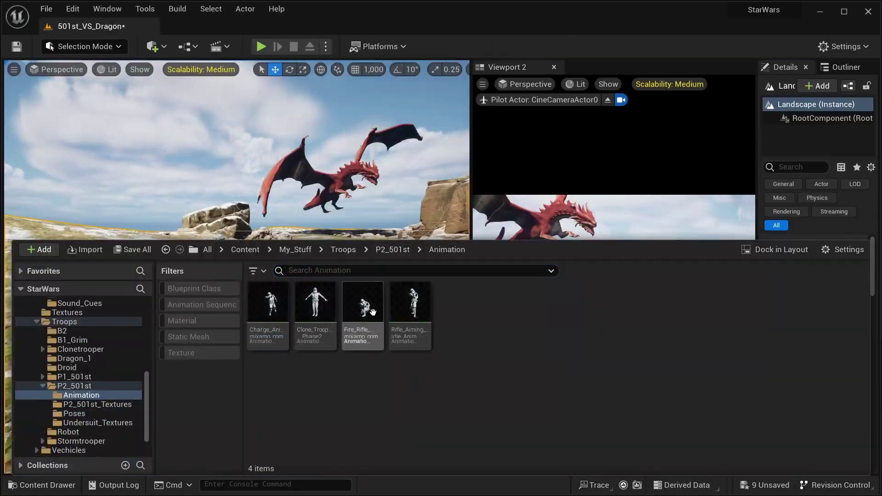
pyautogui.doubleClick(363, 303)
pyautogui.moveTo(414, 184)
pyautogui.mouseDown(button='right')
pyautogui.moveTo(467, 156)
pyautogui.moveTo(322, 158)
pyautogui.mouseUp(button='right')
pyautogui.click(467, 156)
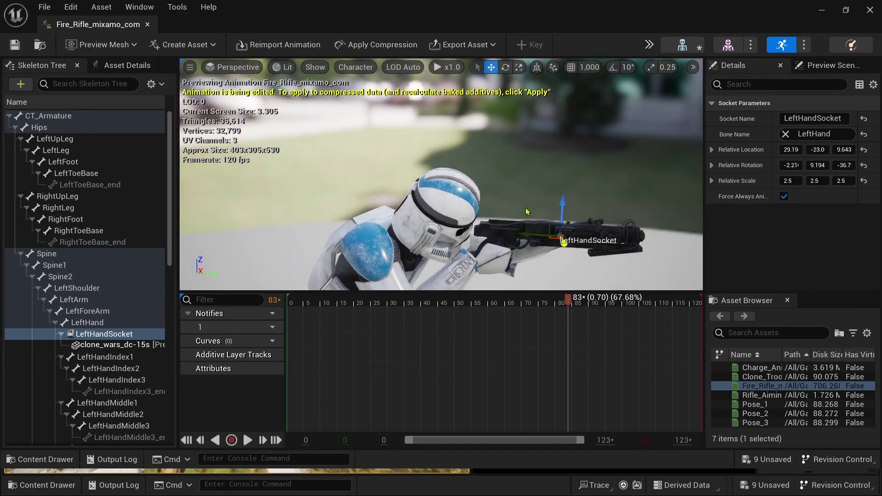
# Inspect the LeftHand bones and socket, then undo the two socket changes.
pyautogui.click(88, 324)
pyautogui.scroll(-3, 92, 230)
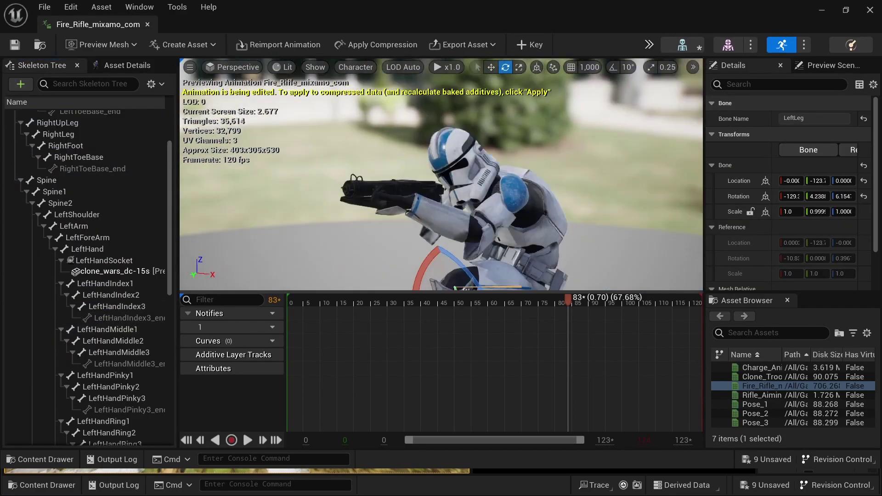
pyautogui.click(115, 353)
pyautogui.press('e')
pyautogui.scroll(-3, 99, 247)
pyautogui.click(104, 187)
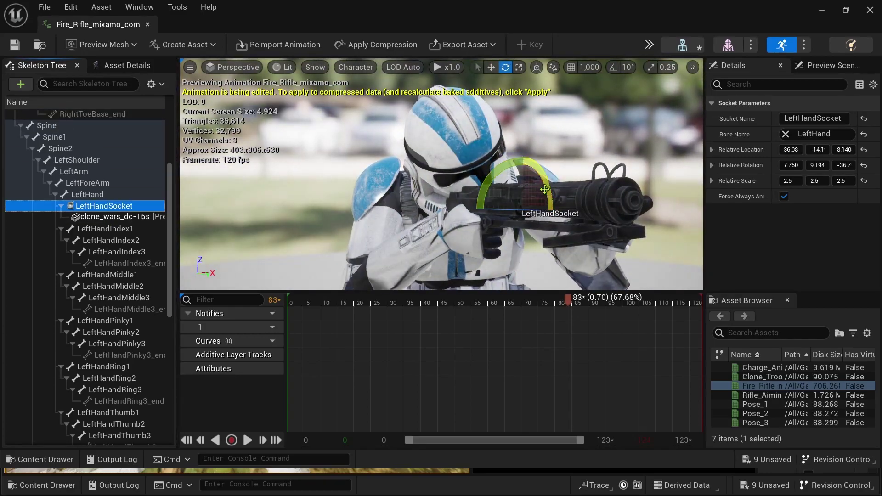
pyautogui.click(95, 197)
pyautogui.hotkey('ctrl', 'z')
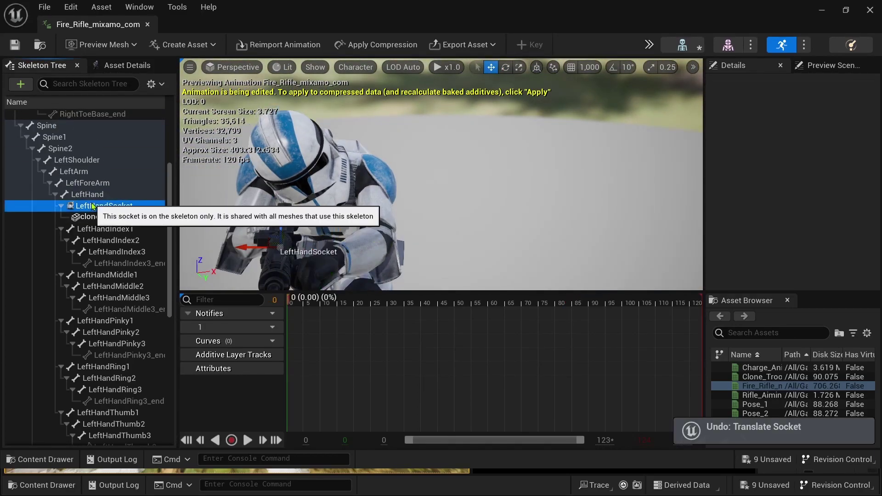
pyautogui.hotkey('ctrl', 'z')
# Attach a clone_wars_dc-15s rifle preview to the RightHandSocket.
pyautogui.rightClick(125, 231)
pyautogui.click(152, 248)
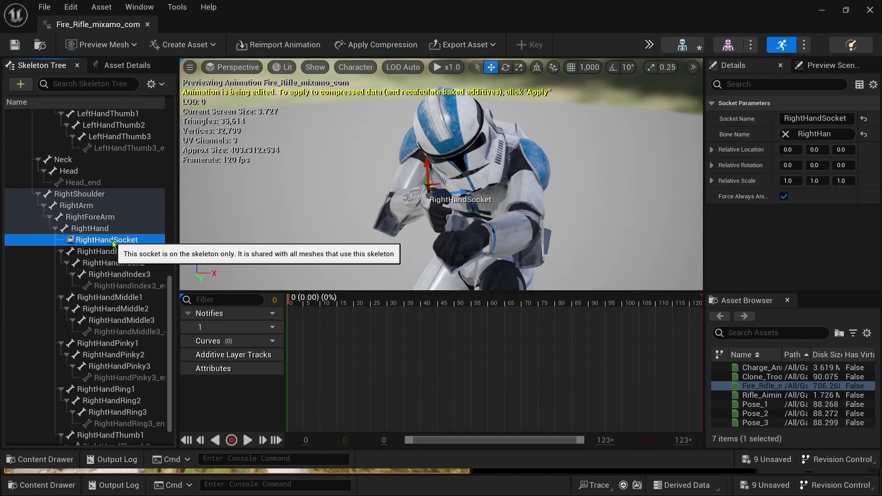
pyautogui.rightClick(122, 240)
pyautogui.moveTo(167, 378)
pyautogui.click(312, 243)
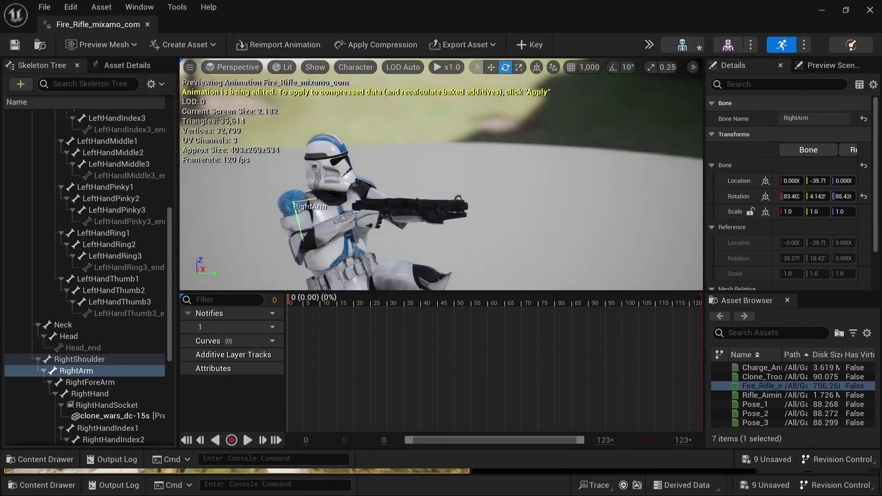
# Adjust the RightShoulder bone, then start saving the pose as Pose_4 in Poses.
pyautogui.click(92, 360)
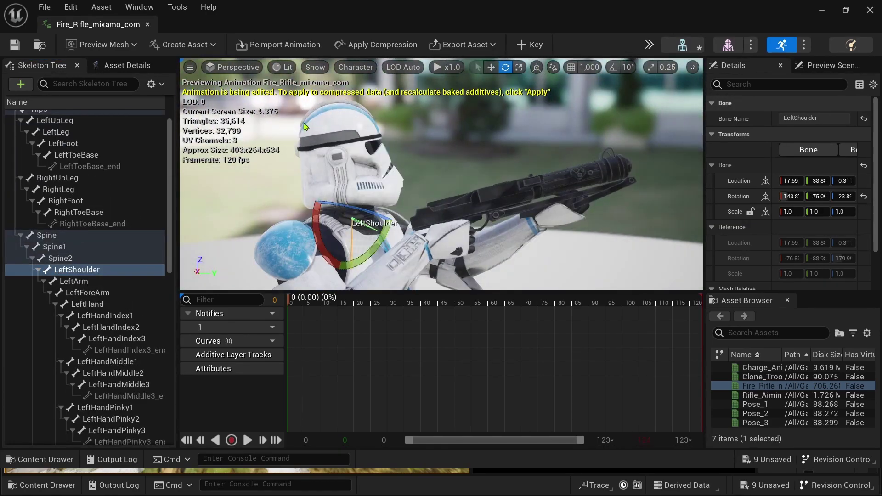
pyautogui.scroll(-10, 110, 282)
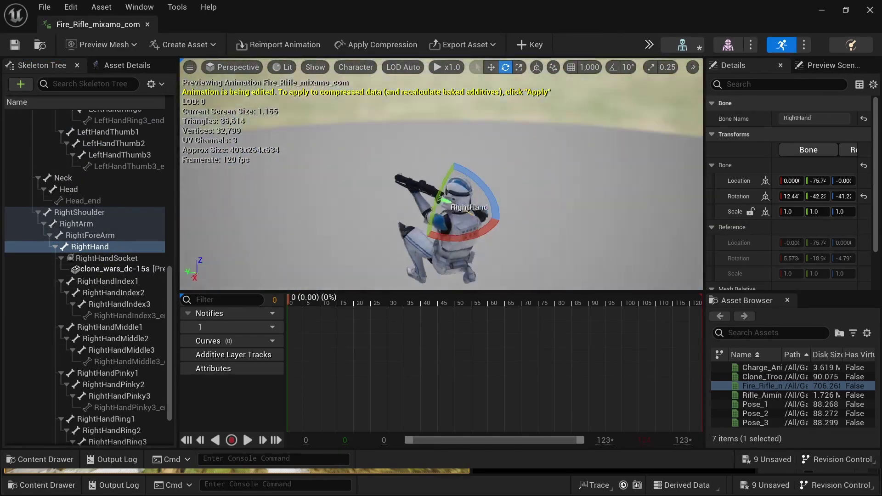
pyautogui.click(182, 45)
pyautogui.write('Pose_4')
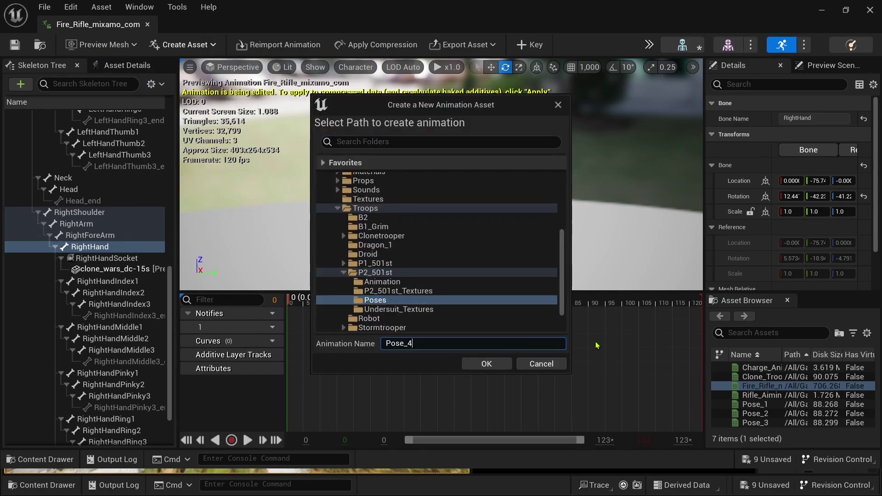
# Create Pose_4 and replace the socket's preview rifle with the dc-15a1.
pyautogui.press('Return')
pyautogui.rightClick(95, 259)
pyautogui.click(133, 409)
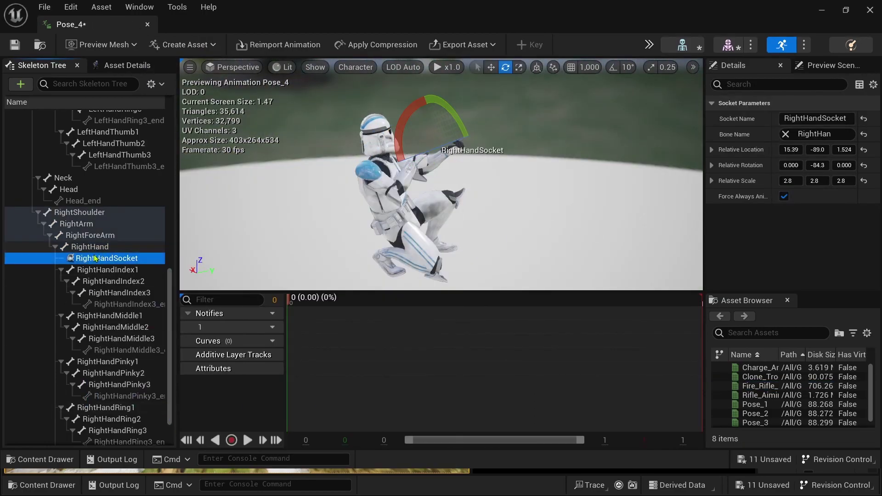
pyautogui.rightClick(95, 259)
pyautogui.moveTo(129, 394)
pyautogui.click(411, 225)
# Set the rifle socket's relative scale to 0.36 so it fits the hand.
pyautogui.click(795, 181)
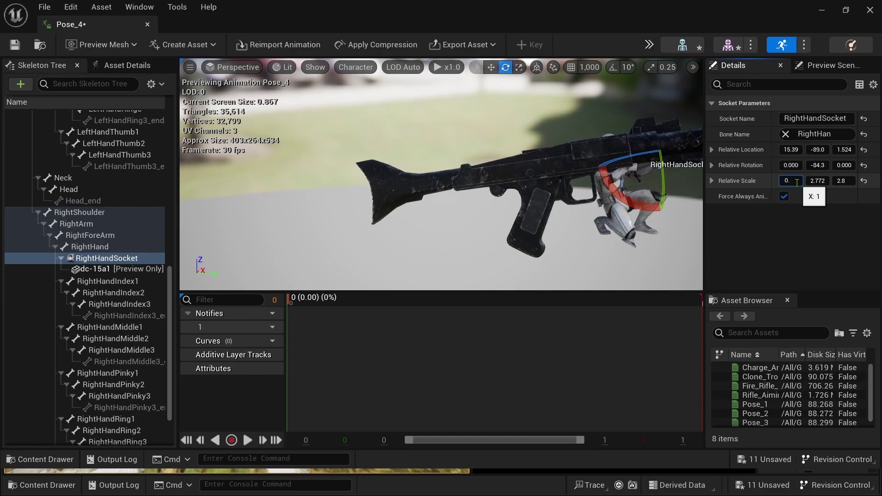
pyautogui.write('05')
pyautogui.press('Return')
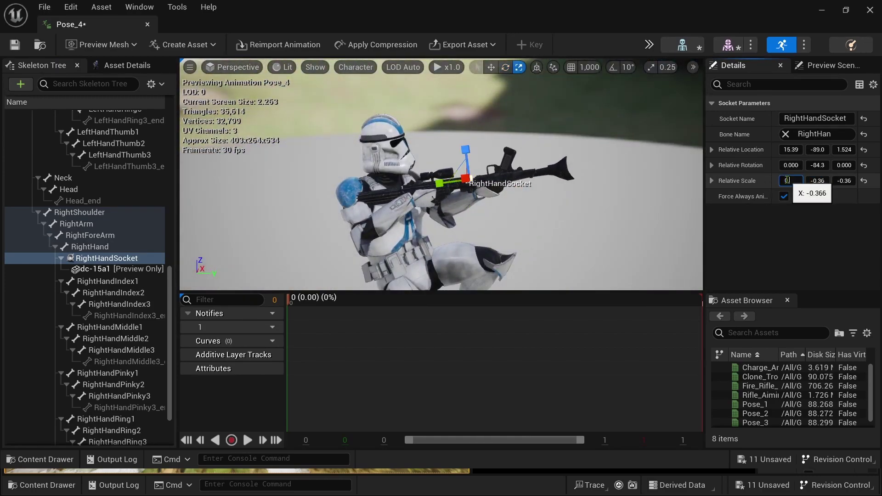
pyautogui.moveTo(460, 184); pyautogui.dragTo(413, 193)
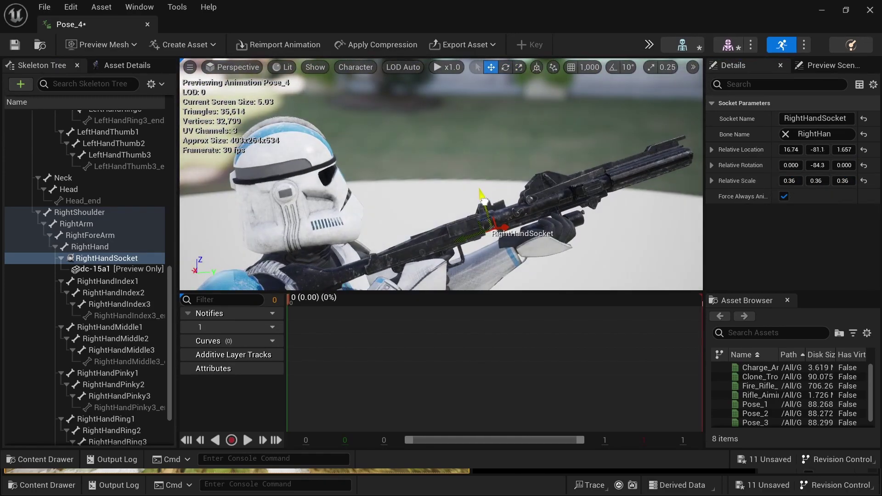
pyautogui.scroll(-2, 441, 174)
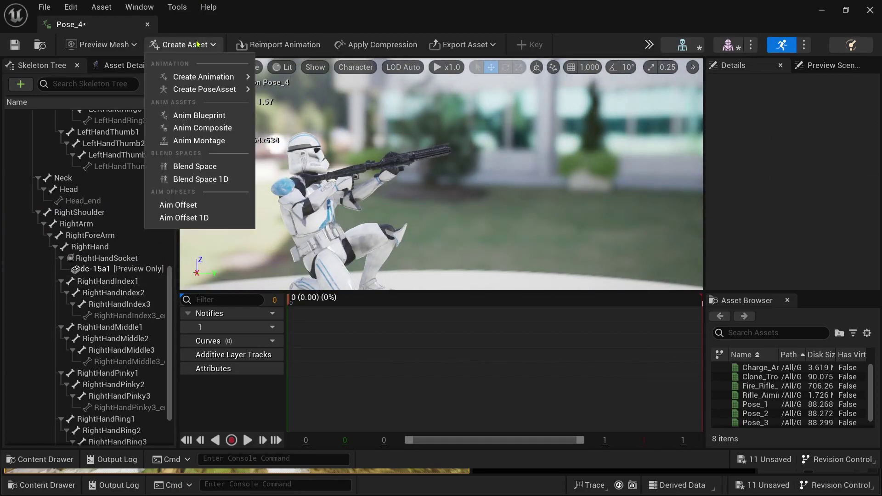
# Create a new animation from the current pose named Pose_6.
pyautogui.click(294, 107)
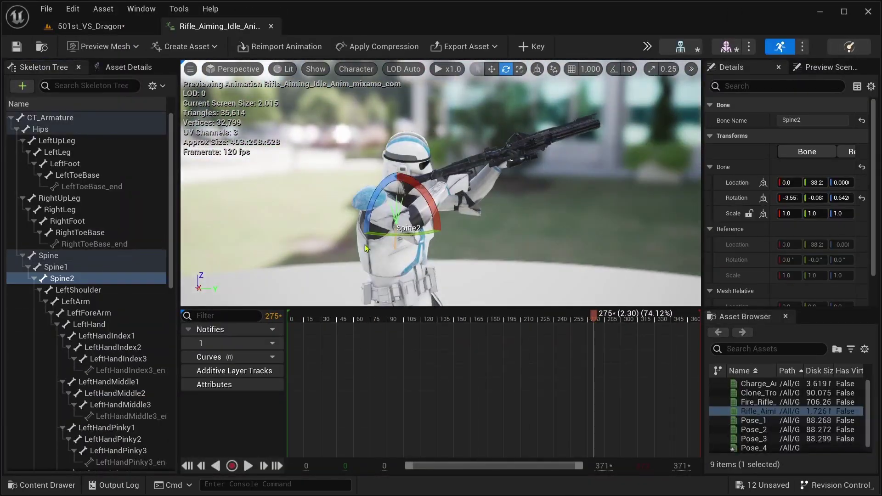
pyautogui.click(186, 46)
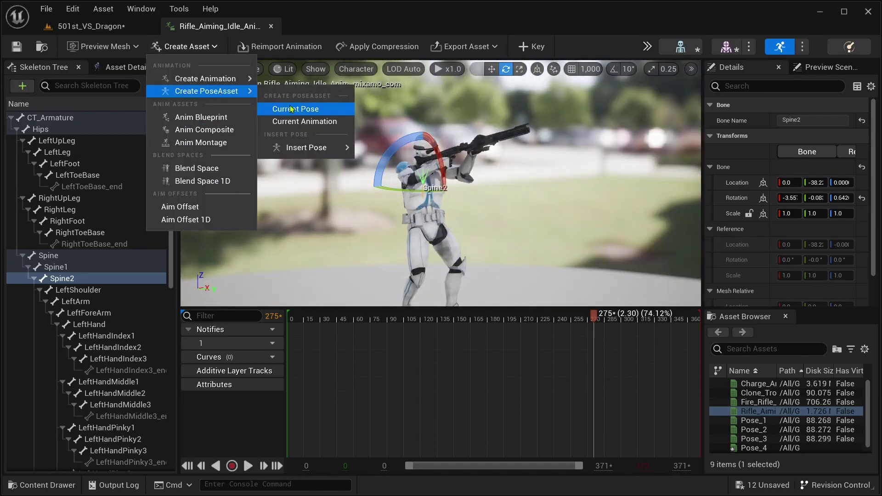
pyautogui.click(300, 111)
pyautogui.write('6')
pyautogui.click(487, 364)
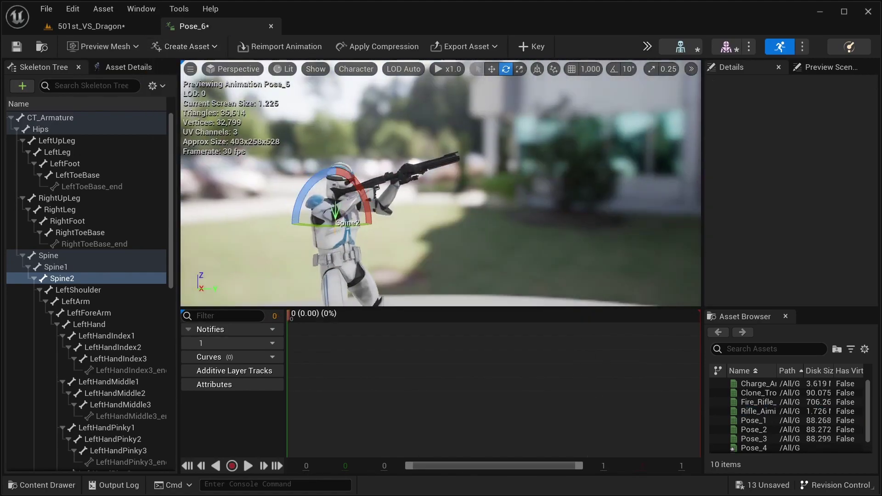
# Inspect the RightShoulder and RightForeArm bones with the whole trooper framed.
pyautogui.click(90, 318)
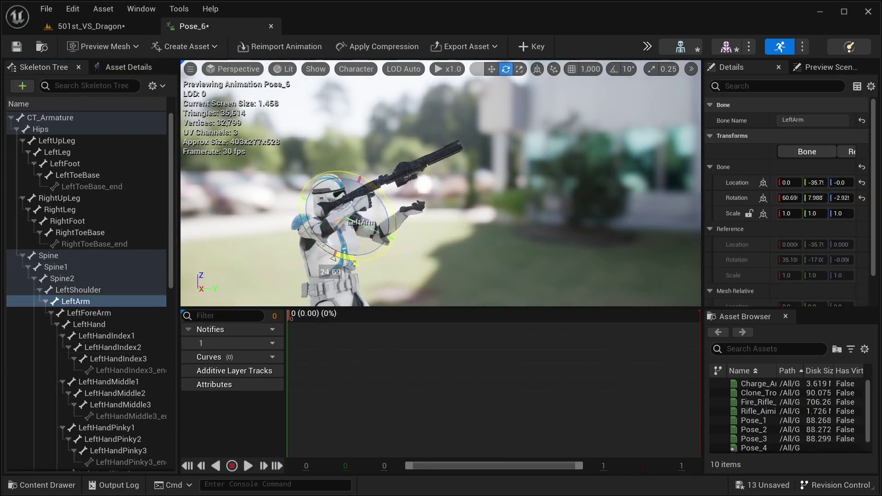
pyautogui.press('Down')
pyautogui.press('Down')
pyautogui.press('Down')
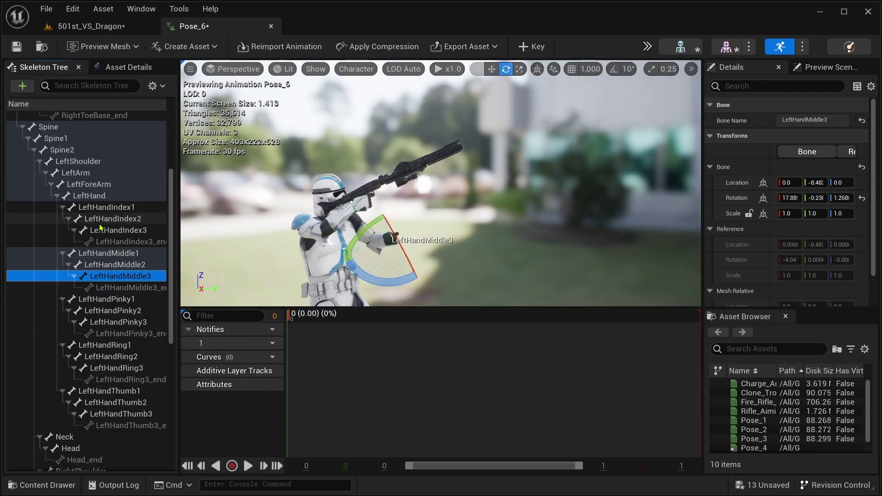
pyautogui.click(91, 201)
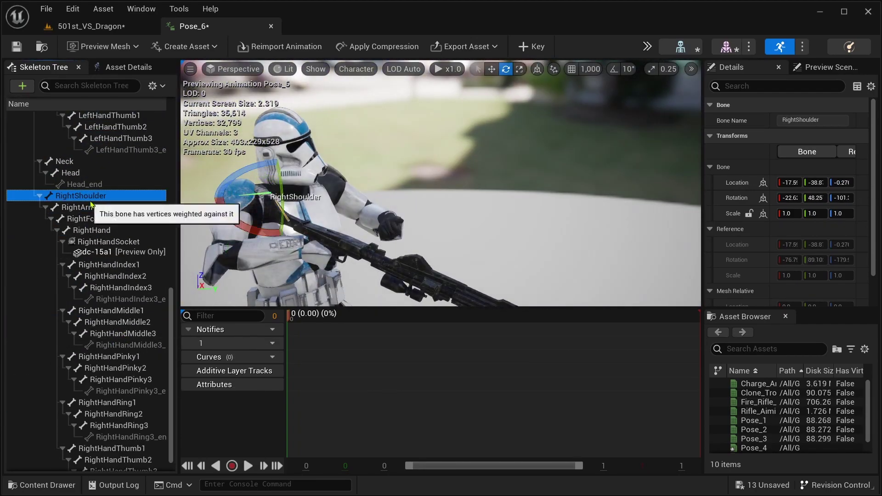
pyautogui.press('f')
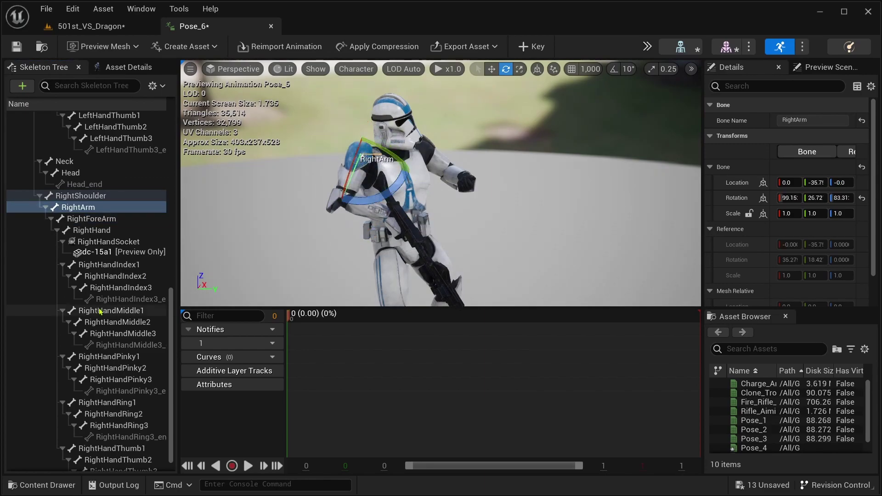
pyautogui.press('f')
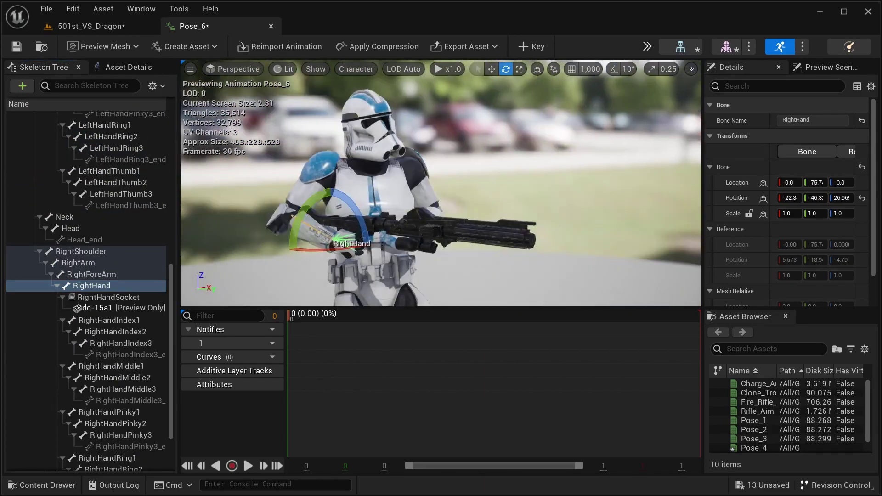
pyautogui.click(232, 242)
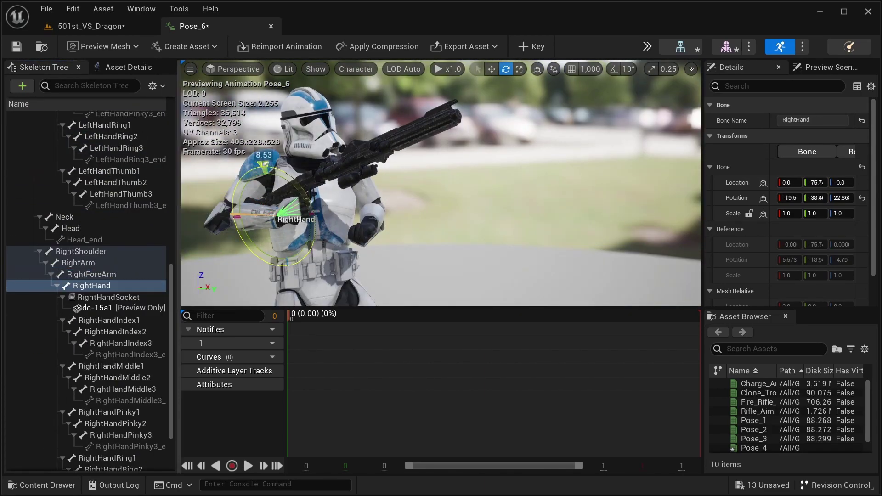
# Rotate the LeftArm and LeftForeArm bones to raise the rifle into an aiming stance.
pyautogui.click(371, 237)
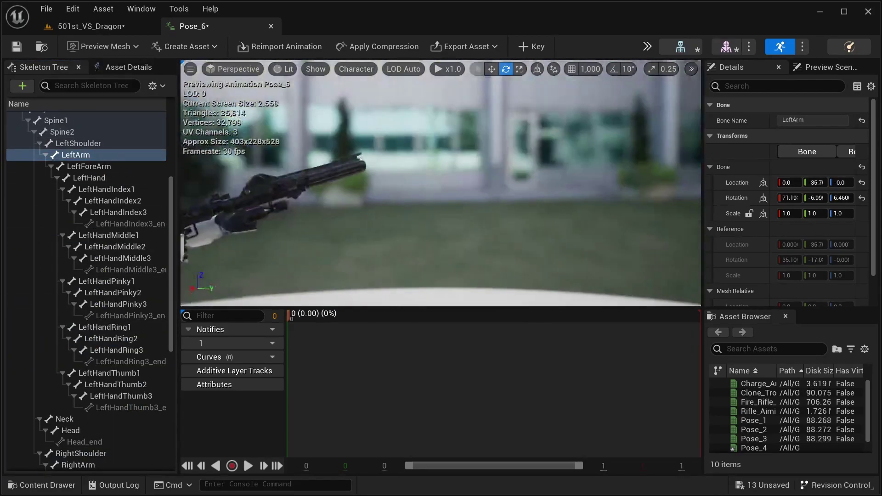
pyautogui.click(361, 135)
pyautogui.click(368, 172)
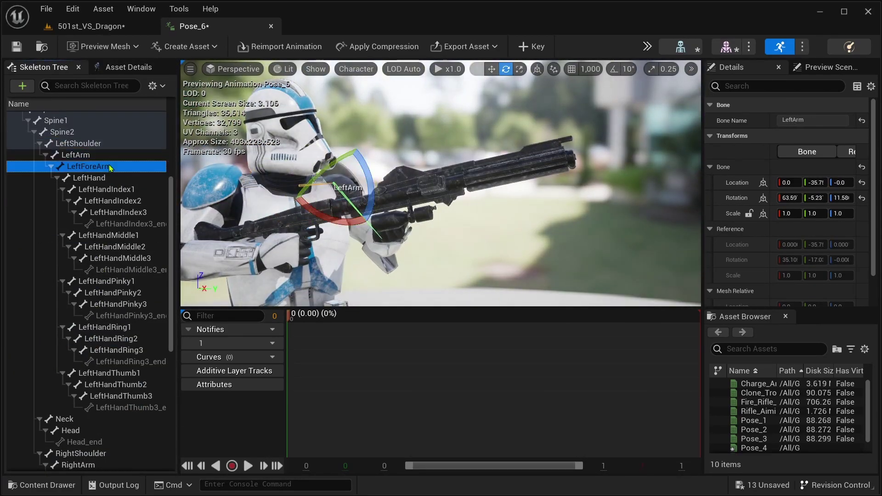
pyautogui.moveTo(367, 172)
pyautogui.mouseDown()
pyautogui.moveTo(329, 192)
pyautogui.moveTo(459, 193)
pyautogui.mouseUp()
pyautogui.click(488, 235)
pyautogui.moveTo(618, 207)
pyautogui.mouseDown()
pyautogui.moveTo(616, 220)
pyautogui.moveTo(619, 193)
pyautogui.mouseUp()
pyautogui.keyDown('alt'); pyautogui.moveTo(414, 193); pyautogui.dragTo(322, 193); pyautogui.keyUp('alt')
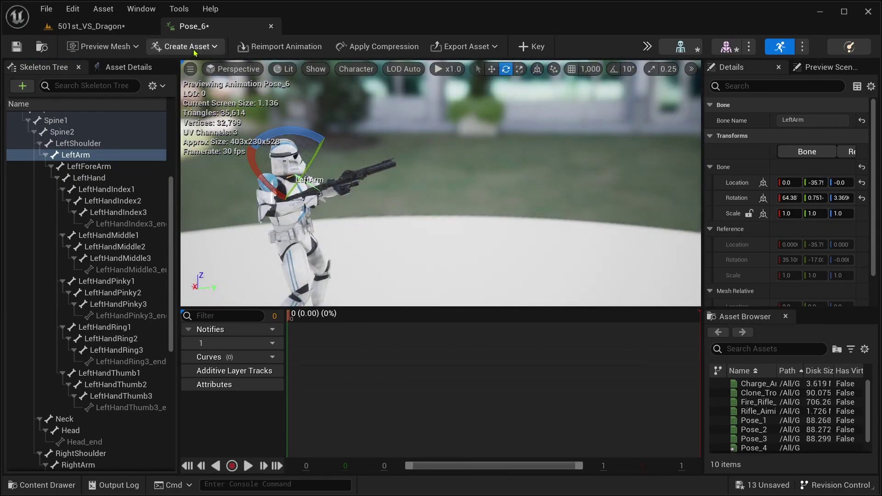
# Save the raised-rifle pose as a new animation in Troops/P2_501st/Poses.
pyautogui.click(186, 47)
pyautogui.write('Pose_7_DC15')
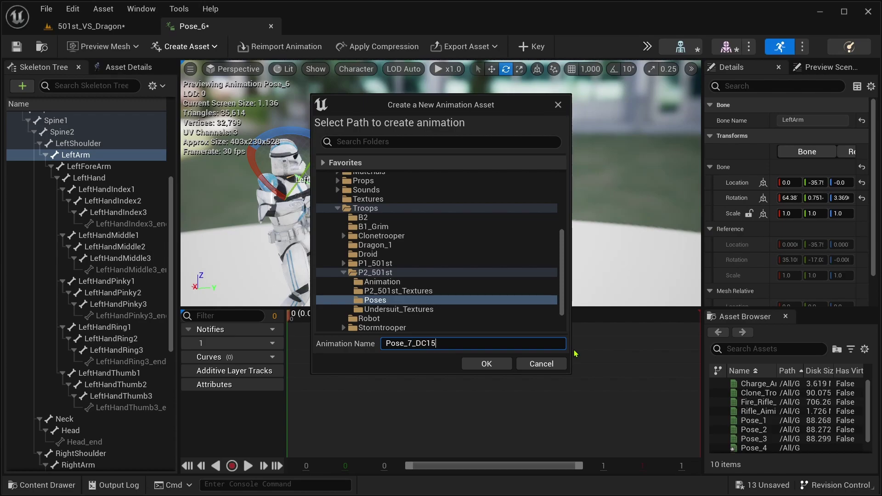
pyautogui.press('Return')
pyautogui.doubleClick(758, 411)
# Preview a clone_wars_dc-15s rifle on Rifle_Aiming_Idle's RightHandSocket, then return to the level.
pyautogui.click(109, 260)
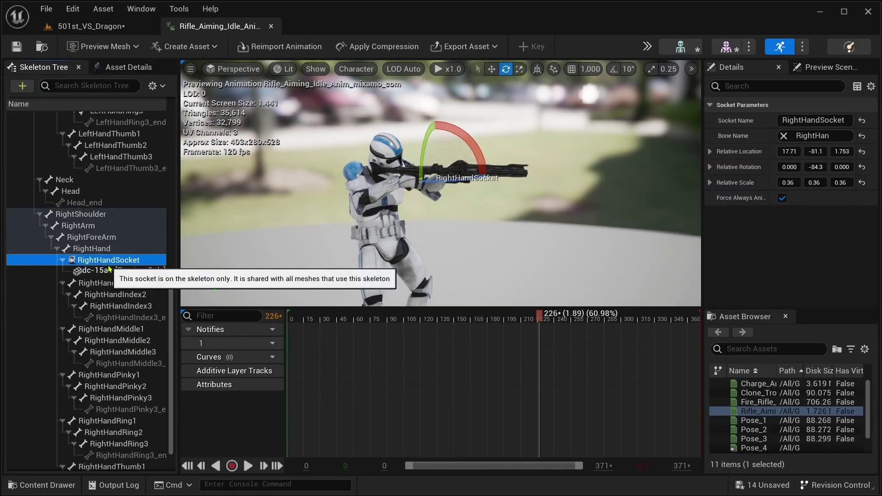
pyautogui.rightClick(110, 270)
pyautogui.moveTo(216, 400)
pyautogui.click(295, 223)
pyautogui.click(788, 182)
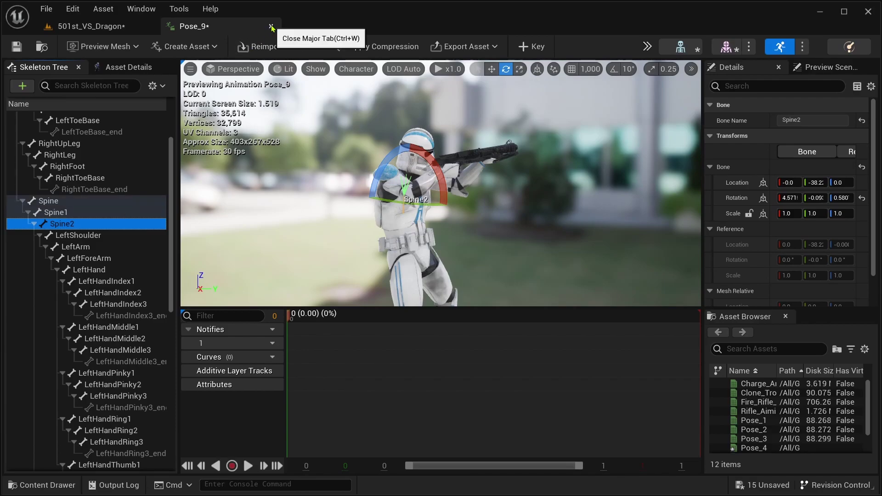
pyautogui.click(272, 27)
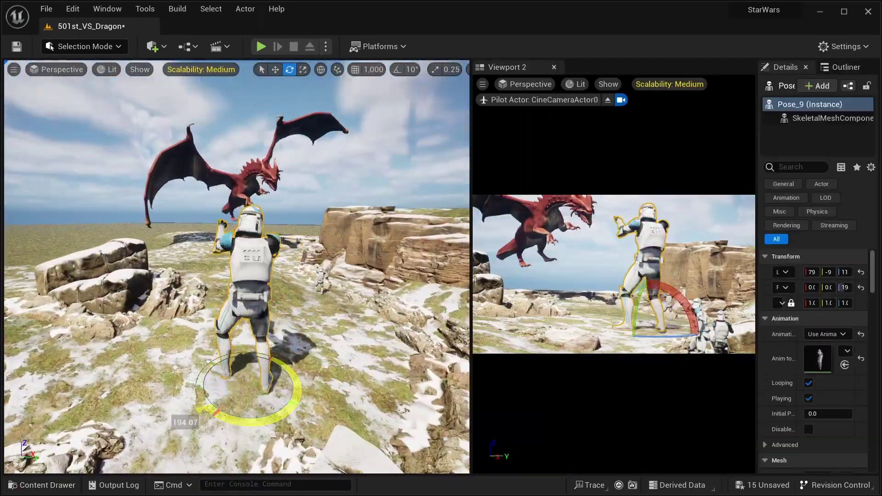
# Set the Pose_9 trooper's scale to 0.35.
pyautogui.click(813, 303)
pyautogui.write('0.35')
pyautogui.press('Return')
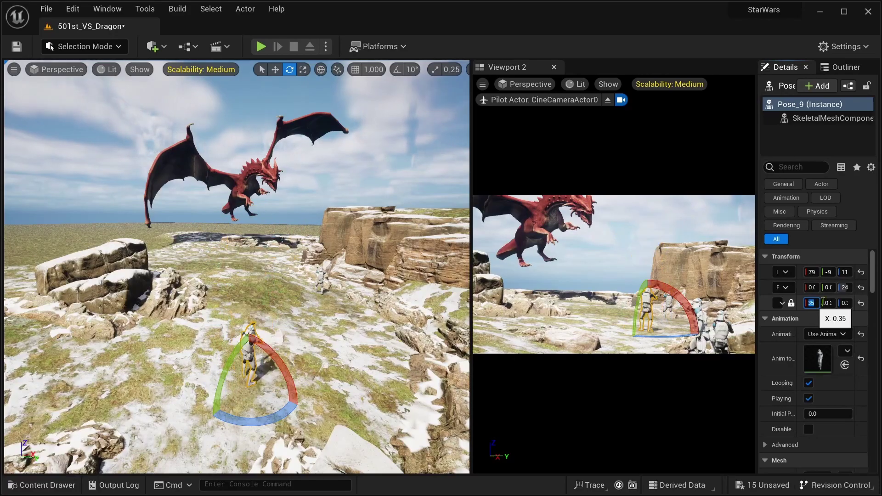
pyautogui.click(721, 326)
pyautogui.press('f')
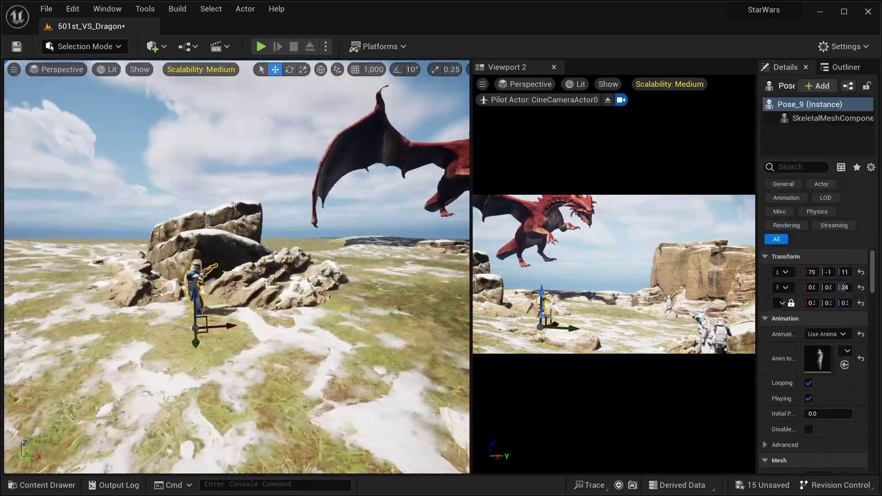
# Place a Pose_7_DC15A trooper beside the rocks.
pyautogui.click(239, 292)
pyautogui.press('w')
pyautogui.press('f')
pyautogui.click(239, 292)
pyautogui.hotkey('ctrl', 'space')
pyautogui.moveTo(596, 315); pyautogui.dragTo(268, 353)
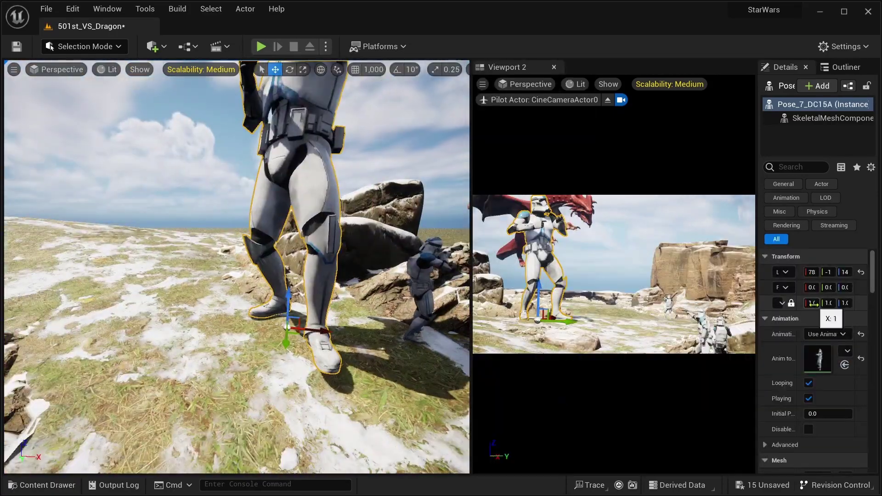
# Add a Pose_5_DC15A trooper on the snowy ground facing the dragon.
pyautogui.press('e')
pyautogui.press('e')
pyautogui.moveTo(232, 410); pyautogui.dragTo(233, 410, button='right')
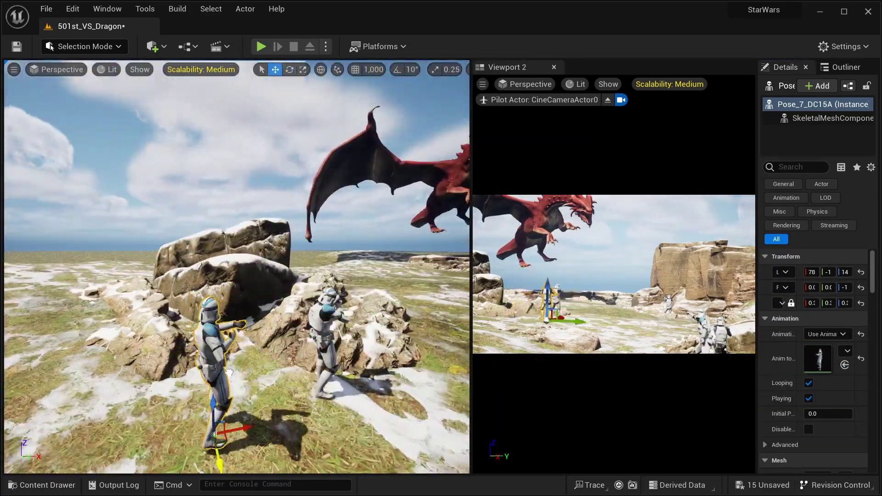
pyautogui.moveTo(228, 372); pyautogui.dragTo(224, 325, button='right')
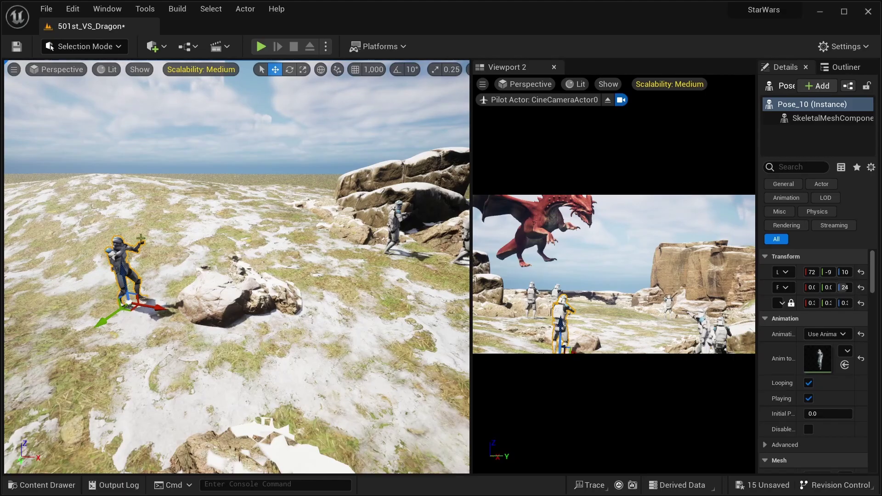
pyautogui.hotkey('ctrl', 'space')
pyautogui.moveTo(591, 322); pyautogui.dragTo(374, 294)
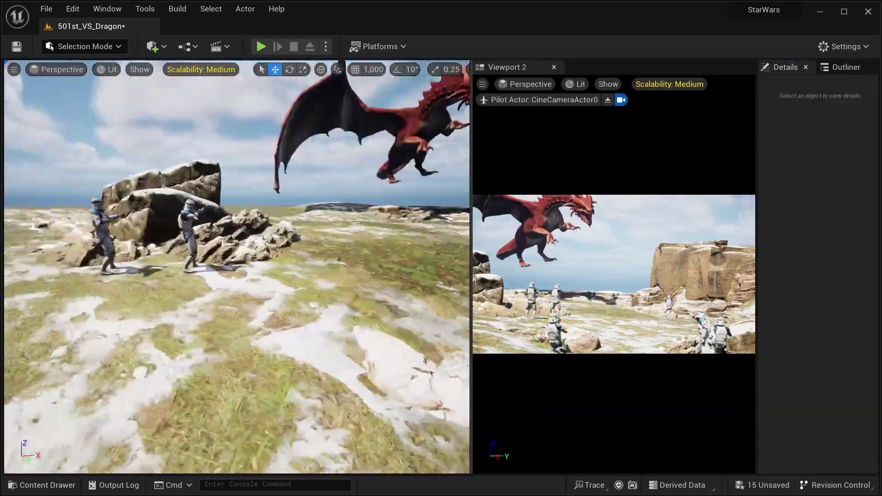
pyautogui.press('f')
pyautogui.press('Escape')
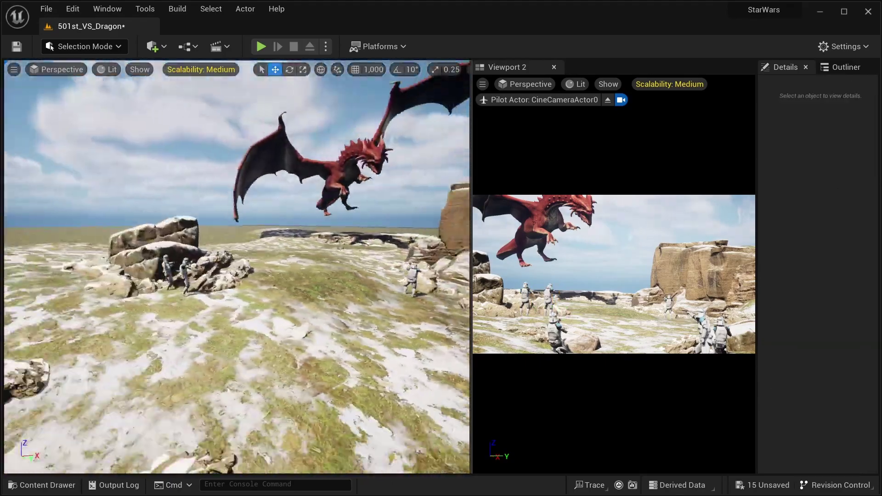
# Place a Pose_10 trooper among the rocks and move Pose_7_DC15A further along.
pyautogui.hotkey('ctrl', 'space')
pyautogui.moveTo(506, 335); pyautogui.dragTo(292, 392)
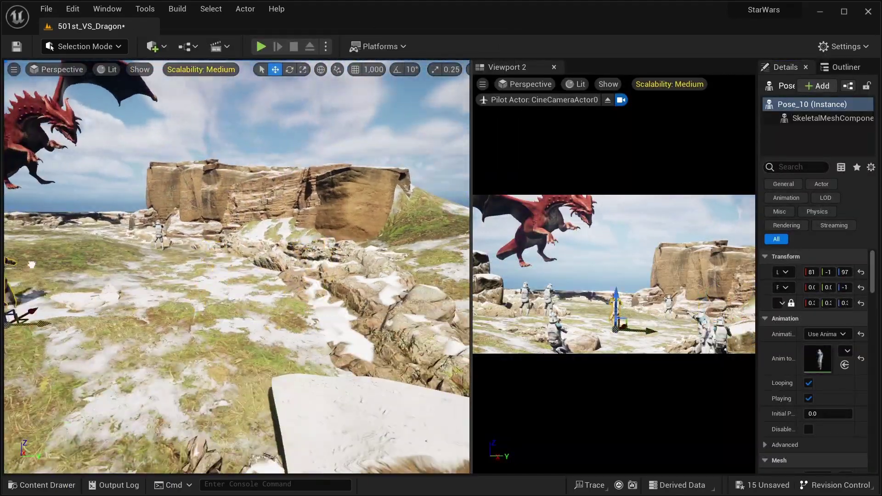
pyautogui.hotkey('ctrl', 'z')
pyautogui.press('f')
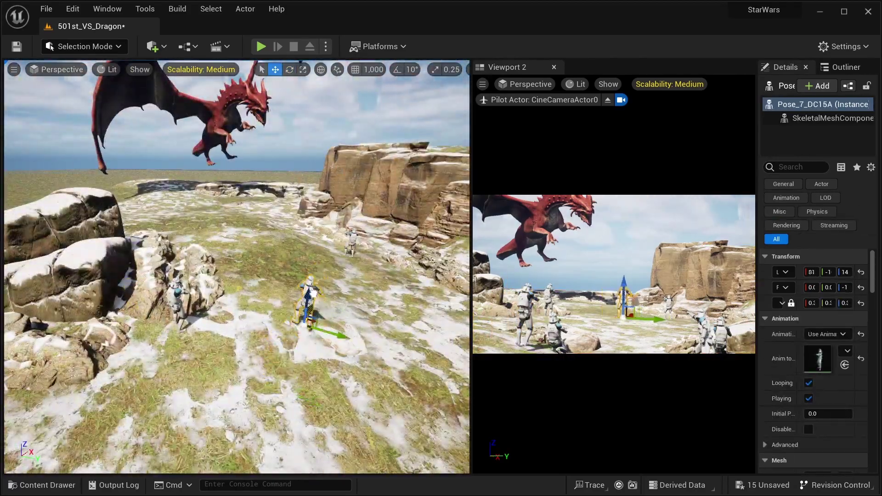
pyautogui.keyDown('shift'); pyautogui.moveTo(311, 293); pyautogui.dragTo(314, 395); pyautogui.keyUp('shift')
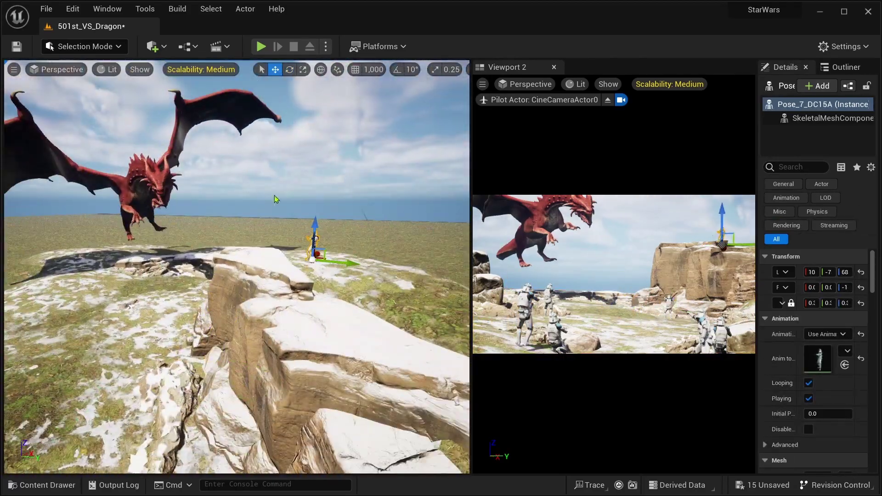
pyautogui.click(276, 199)
pyautogui.moveTo(276, 199)
pyautogui.mouseDown(button='right')
pyautogui.moveTo(321, 179)
pyautogui.moveTo(370, 278)
pyautogui.mouseUp(button='right')
# Fine-tune the Pose_7_DC15A trooper's position and rotation, then select Pose_9.
pyautogui.click(321, 179)
pyautogui.press('e')
pyautogui.click(370, 278)
pyautogui.press('w')
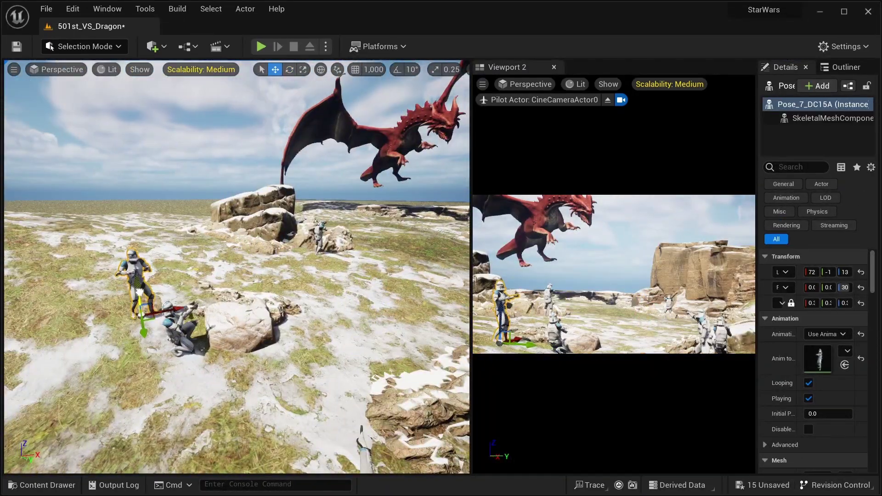
pyautogui.press('e')
pyautogui.press('Escape')
pyautogui.moveTo(115, 243); pyautogui.dragTo(115, 243, button='right')
pyautogui.click(231, 285)
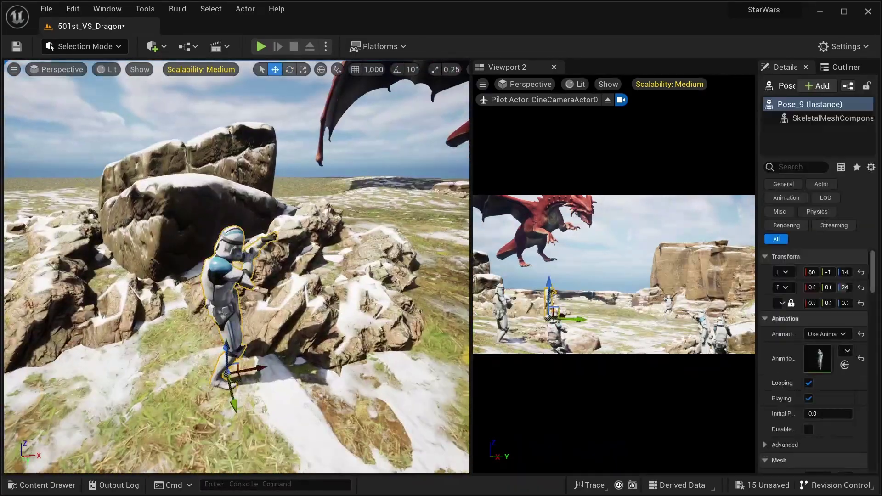
pyautogui.hotkey('ctrl', 'b')
# Resize the clone_wars_dc-15s rifle, entering scale values 1 and .09.
pyautogui.hotkey('ctrl', 'space')
pyautogui.click(317, 358)
pyautogui.click(828, 289)
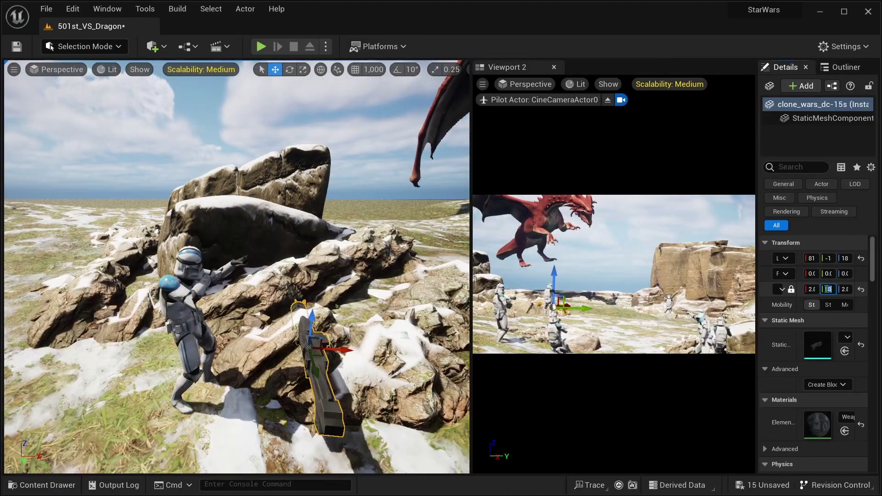
pyautogui.write('1')
pyautogui.press('Return')
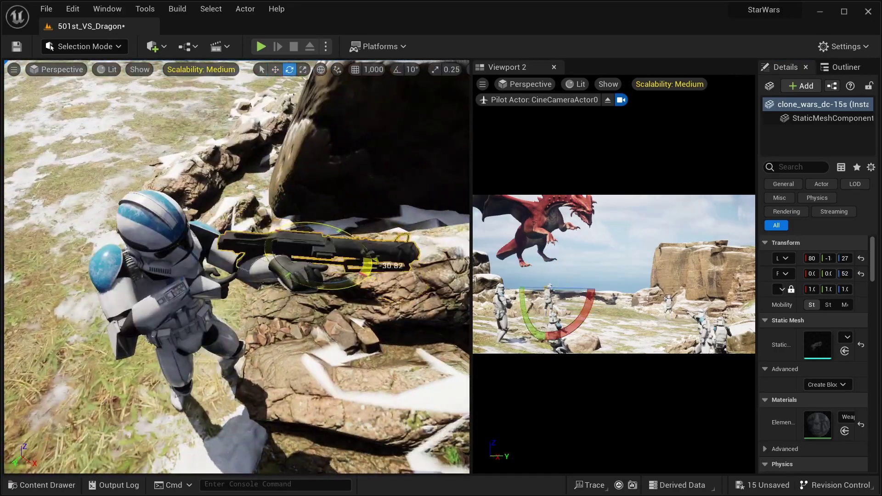
pyautogui.press('Return')
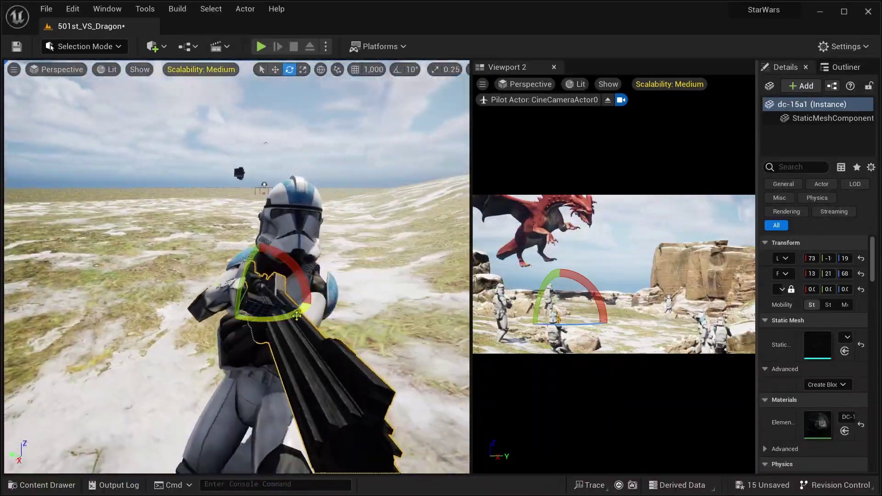
pyautogui.write('.09')
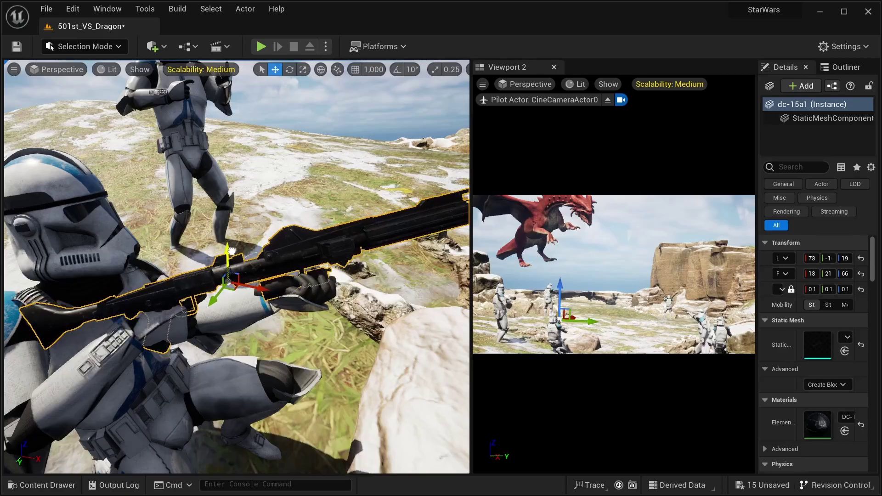
# Rotate the trooper and rifle together into place and raise the cinematic camera slightly.
pyautogui.moveTo(231, 251); pyautogui.dragTo(231, 250, button='right')
pyautogui.keyDown('ctrl'); pyautogui.click(216, 275); pyautogui.keyUp('ctrl')
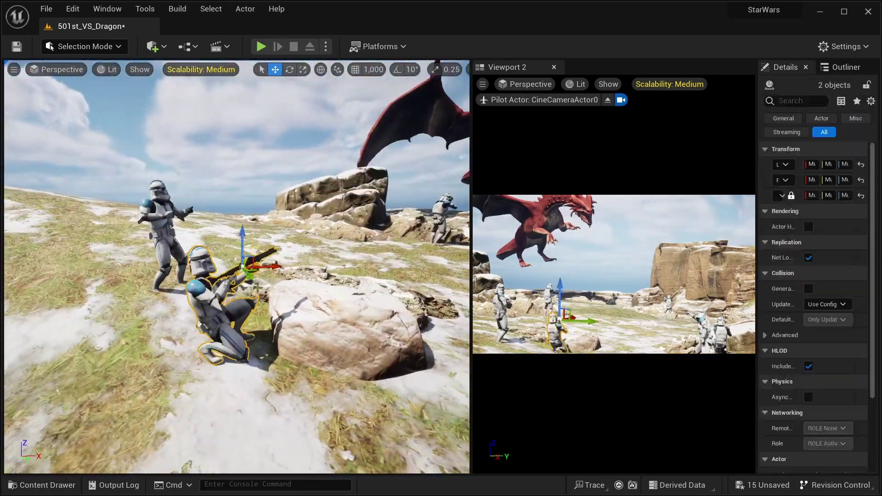
pyautogui.press('e')
pyautogui.moveTo(289, 268); pyautogui.dragTo(296, 271)
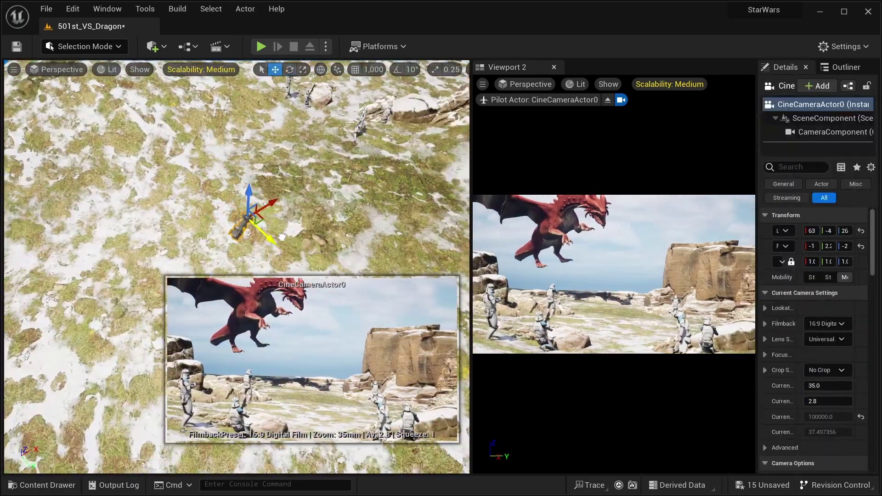
pyautogui.moveTo(258, 180); pyautogui.dragTo(258, 175)
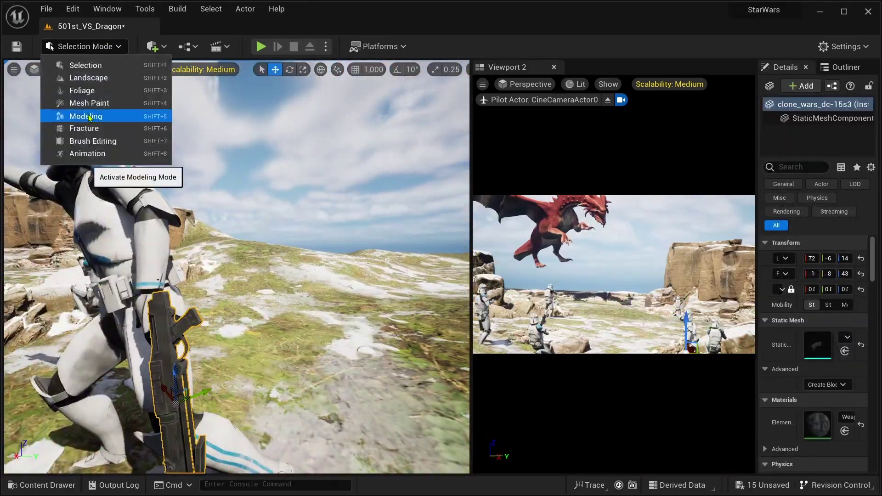
# Align the kneeling trooper's gun to its hands using the rotate and move gizmos.
pyautogui.click(89, 117)
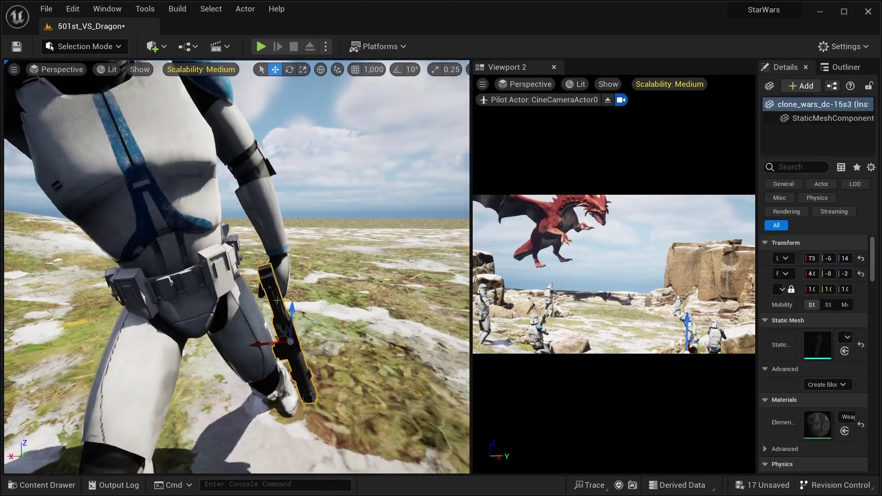
pyautogui.press('Escape')
pyautogui.click(220, 313)
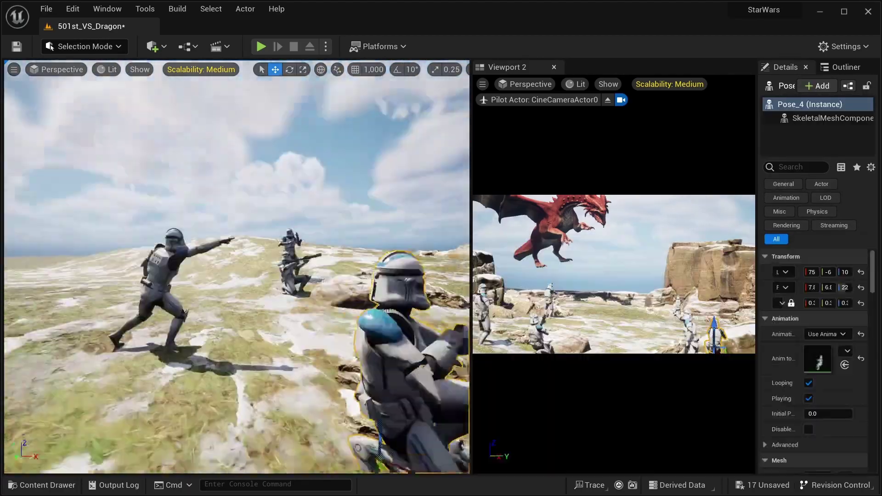
pyautogui.click(405, 428)
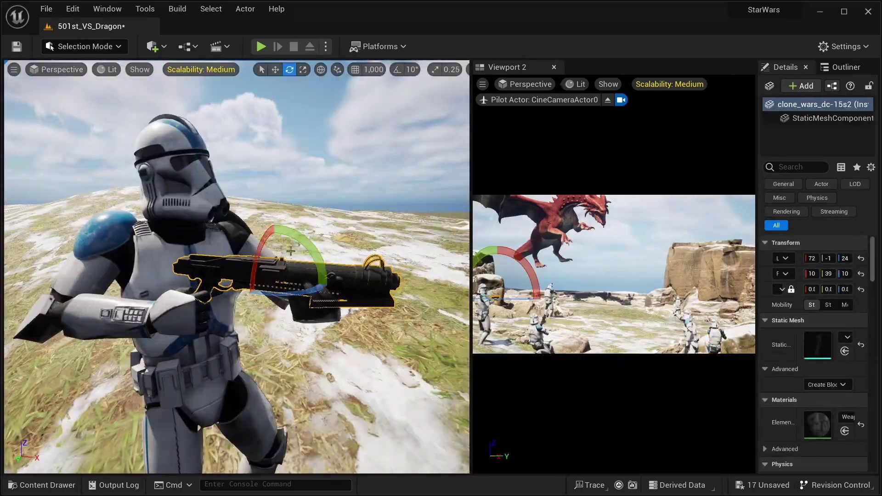
pyautogui.press('Escape')
pyautogui.click(295, 246)
pyautogui.press('Escape')
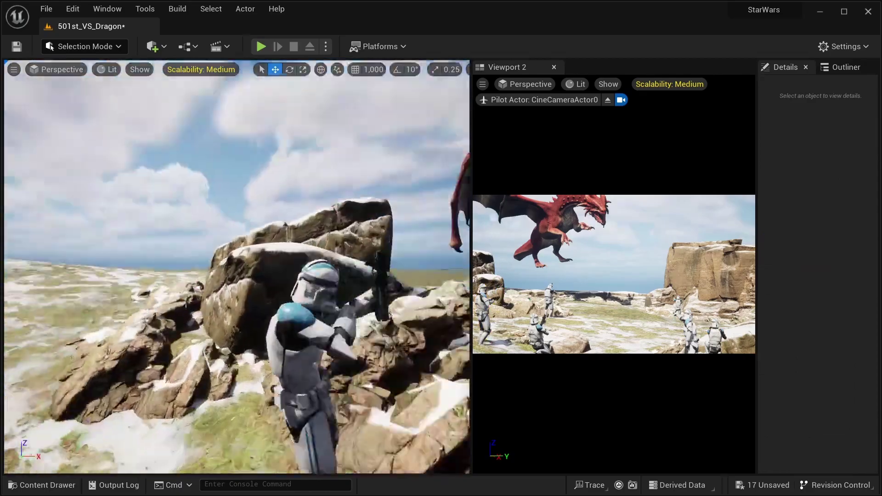
pyautogui.press('e')
pyautogui.press('w')
pyautogui.press('Escape')
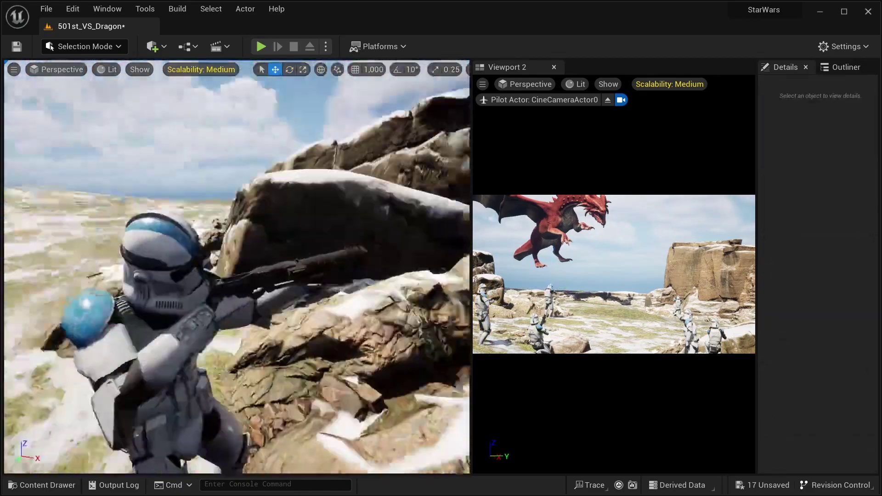
# Undo accidental moves on the trooper behind the rocks, then place a new DC-15S gun.
pyautogui.click(251, 279)
pyautogui.press('f')
pyautogui.press('Escape')
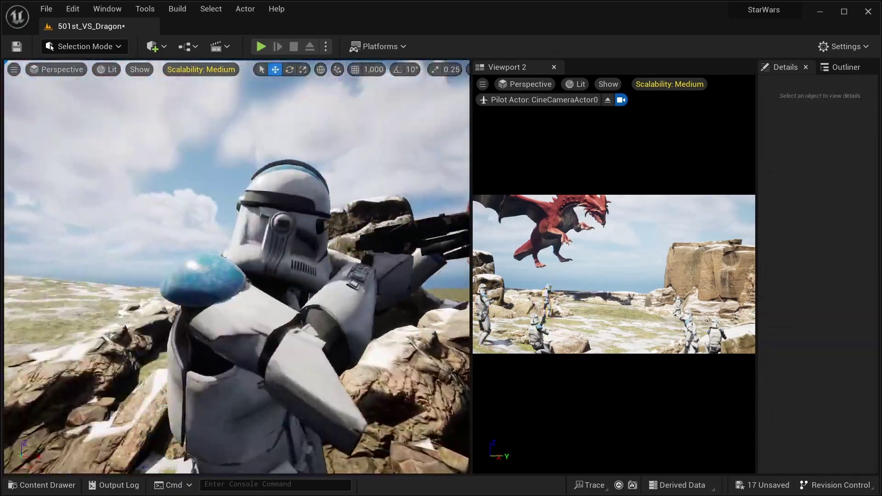
pyautogui.hotkey('ctrl', 'z')
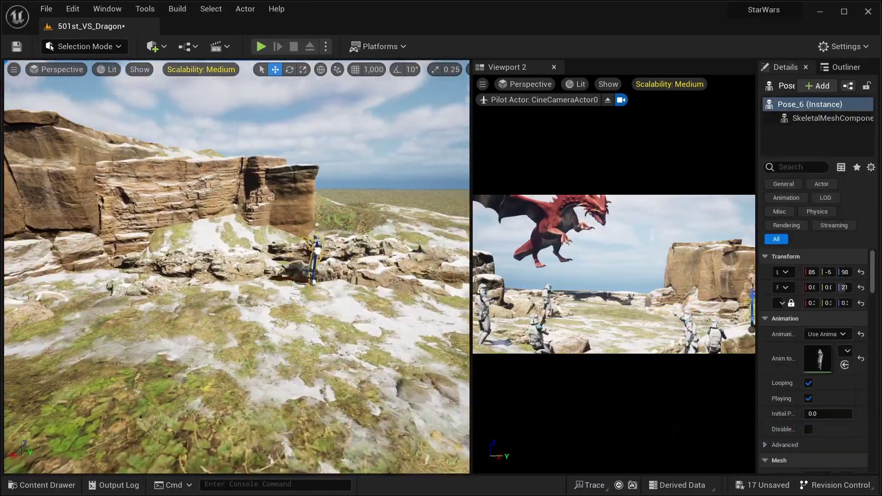
pyautogui.press('Escape')
pyautogui.hotkey('ctrl', 'z')
pyautogui.hotkey('ctrl', 'z')
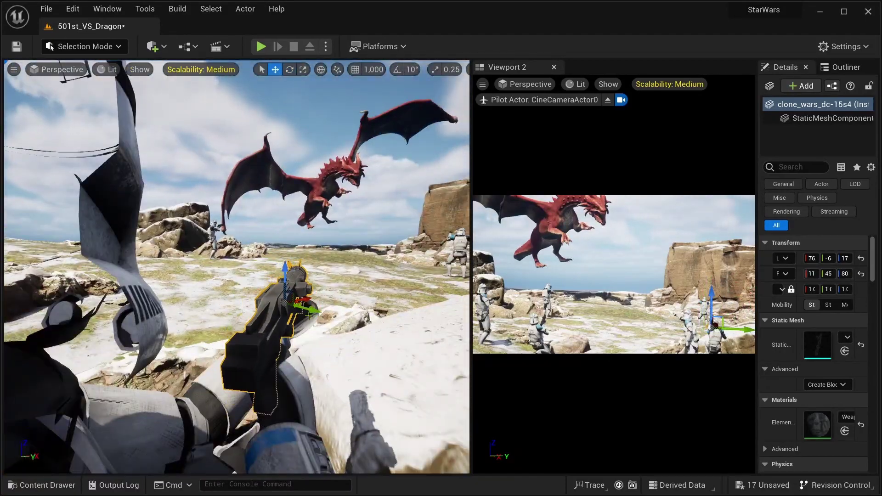
pyautogui.hotkey('ctrl', 'z')
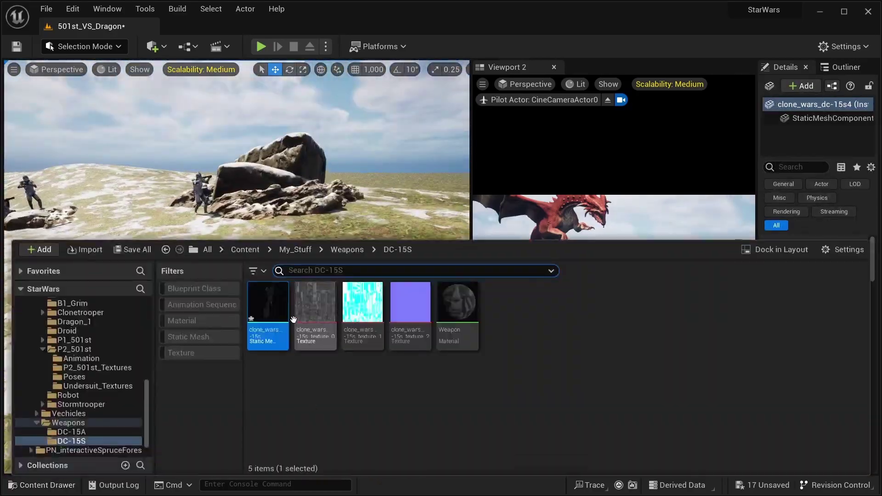
pyautogui.moveTo(293, 319); pyautogui.dragTo(337, 358)
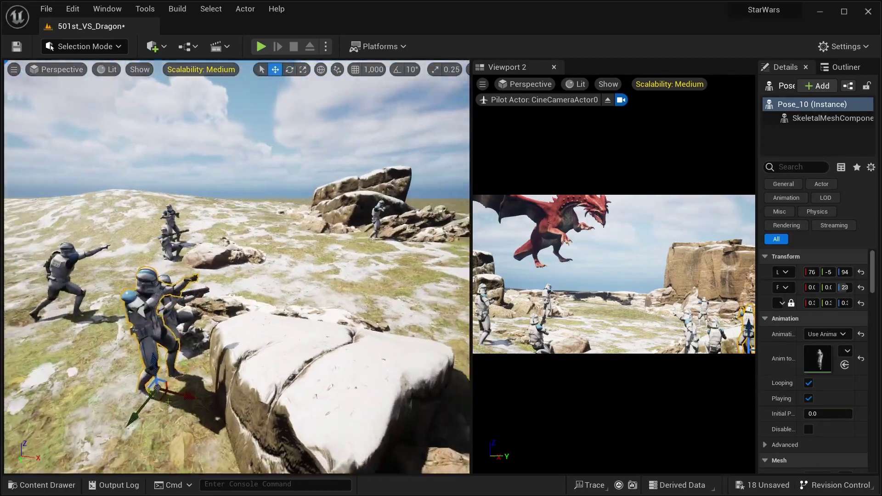
pyautogui.click(207, 254)
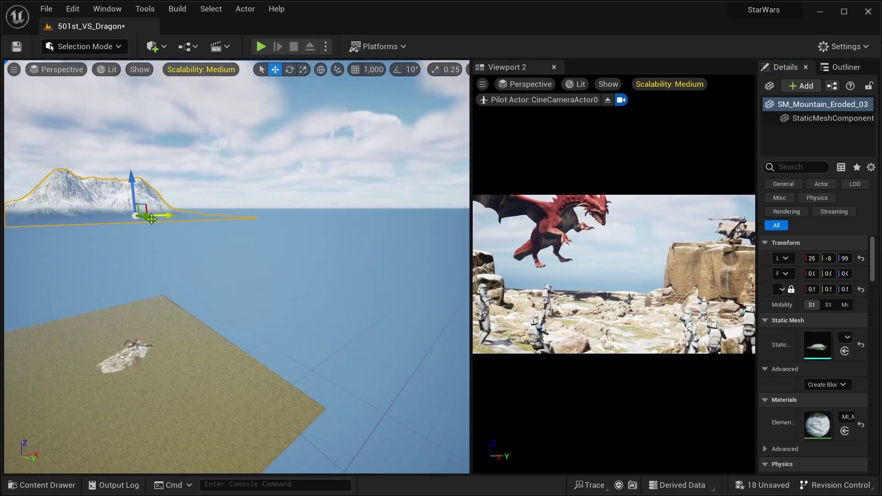
# Move SM_Mountain_Eroded_03 into the shot's background and slide a cliff into the centre.
pyautogui.moveTo(151, 218)
pyautogui.mouseDown()
pyautogui.moveTo(354, 261)
pyautogui.moveTo(334, 292)
pyautogui.mouseUp()
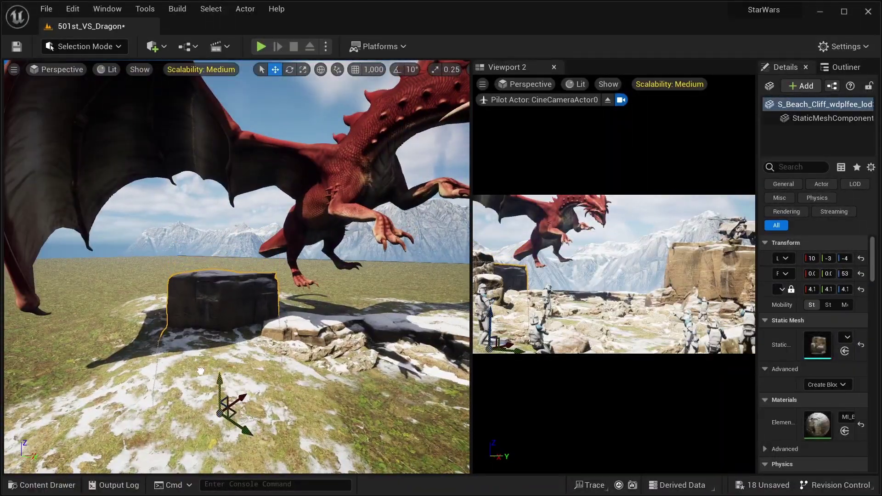
pyautogui.moveTo(201, 371)
pyautogui.mouseDown()
pyautogui.moveTo(256, 303)
pyautogui.moveTo(312, 375)
pyautogui.mouseUp()
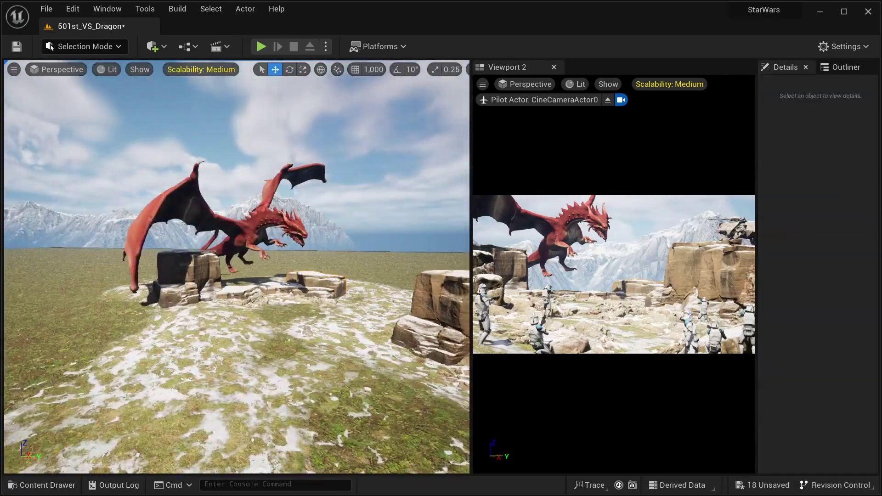
# Rotate another beach cliff piece and set it beneath the dragon, then select New_Rock_5.
pyautogui.click(232, 244)
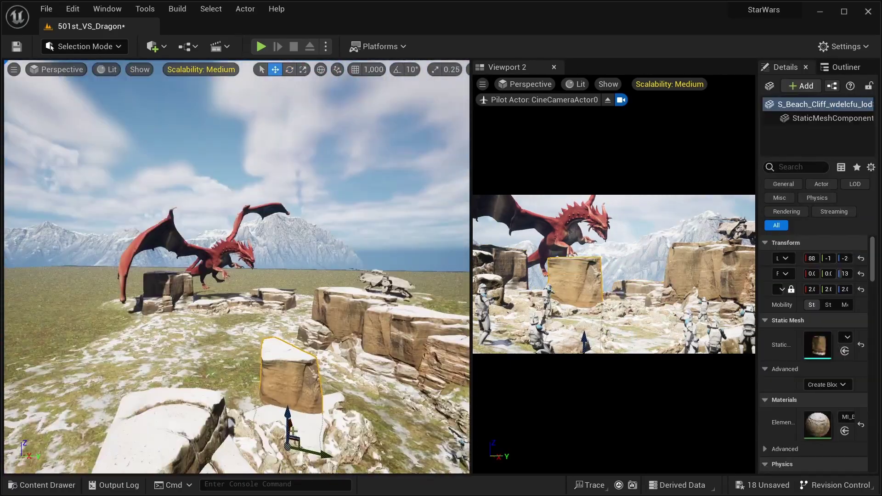
pyautogui.scroll(5, 251, 396)
pyautogui.moveTo(286, 398); pyautogui.dragTo(280, 311)
pyautogui.press('w')
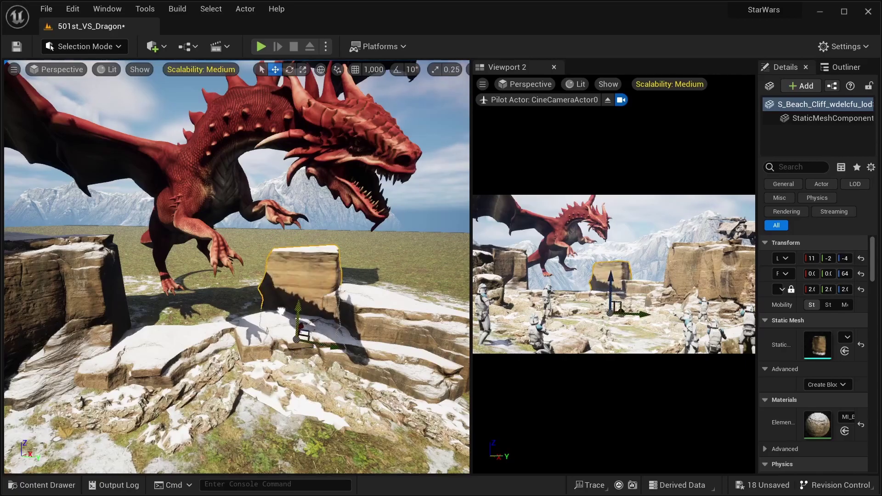
pyautogui.moveTo(188, 351); pyautogui.dragTo(276, 391)
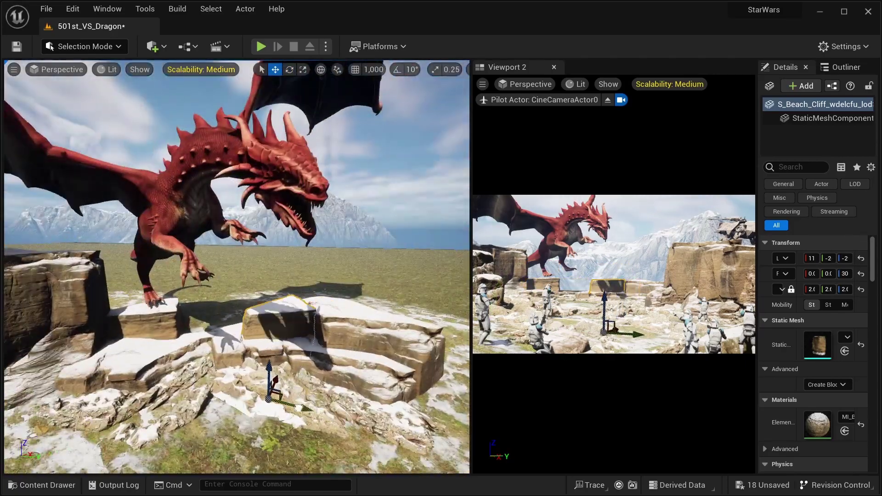
pyautogui.click(257, 366)
pyautogui.moveTo(257, 366); pyautogui.dragTo(238, 409, button='right')
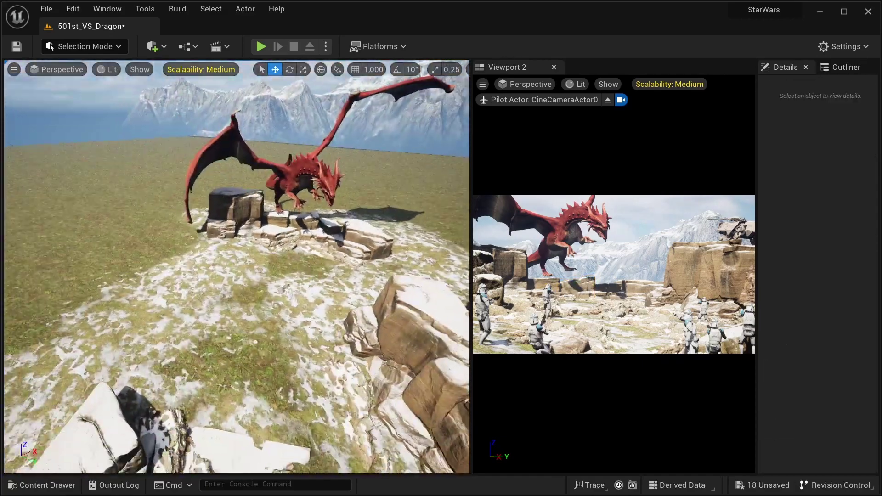
pyautogui.moveTo(214, 377); pyautogui.dragTo(215, 377, button='right')
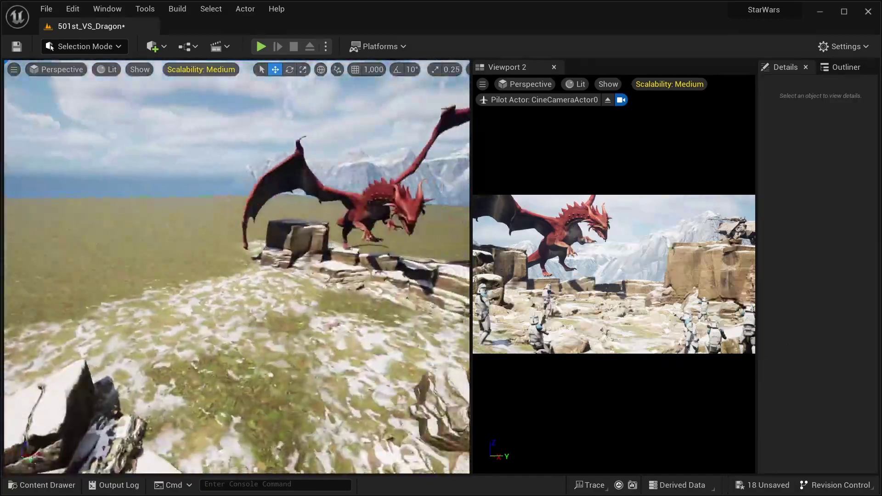
# In Foliage Mode, add the spruce tree meshes as foliage types.
pyautogui.hotkey('shift', '3')
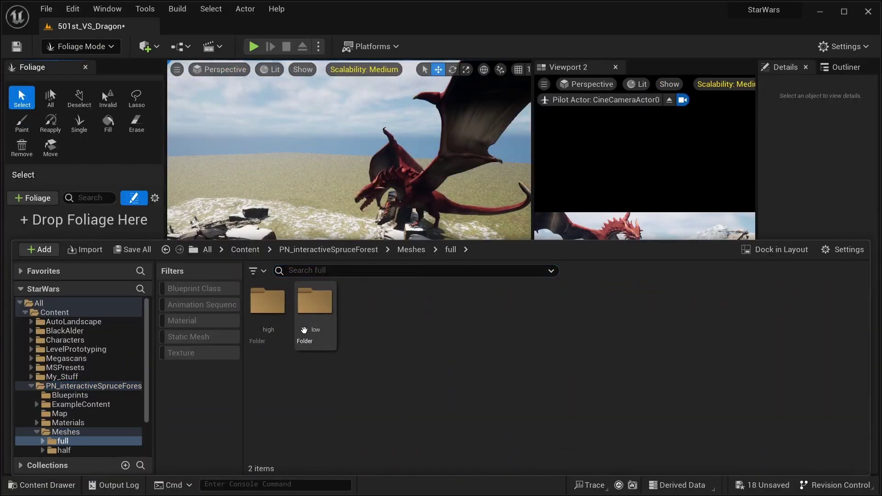
pyautogui.moveTo(362, 312); pyautogui.dragTo(95, 225)
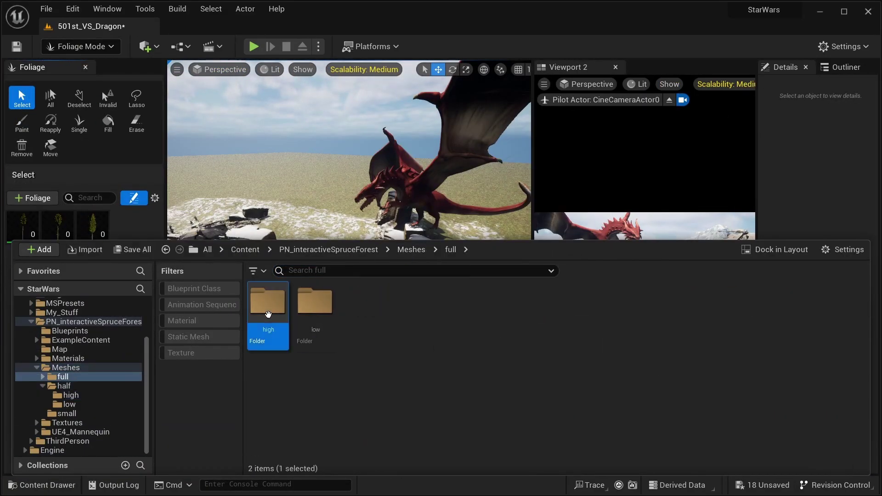
pyautogui.click(89, 151)
# Place single spruce trees around the dragon's outcrop, undoing the last foliage edit.
pyautogui.click(79, 122)
pyautogui.click(268, 285)
pyautogui.click(222, 266)
pyautogui.click(331, 266)
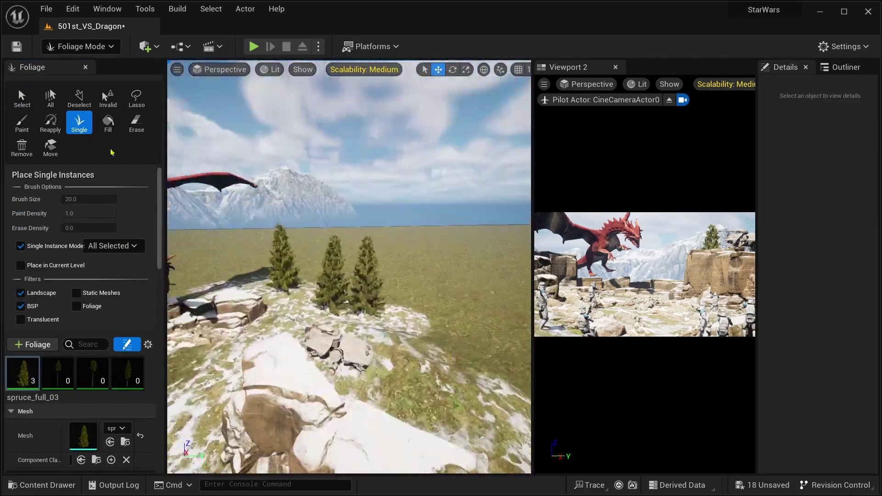
pyautogui.click(57, 373)
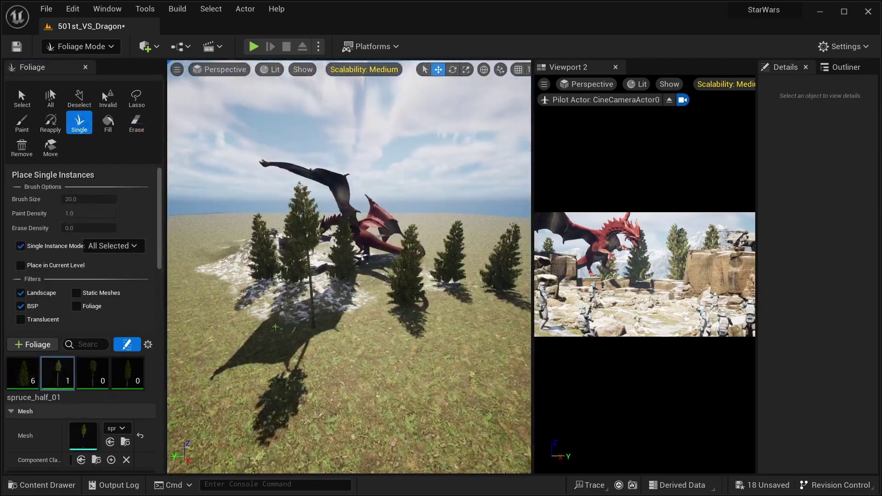
pyautogui.click(395, 294)
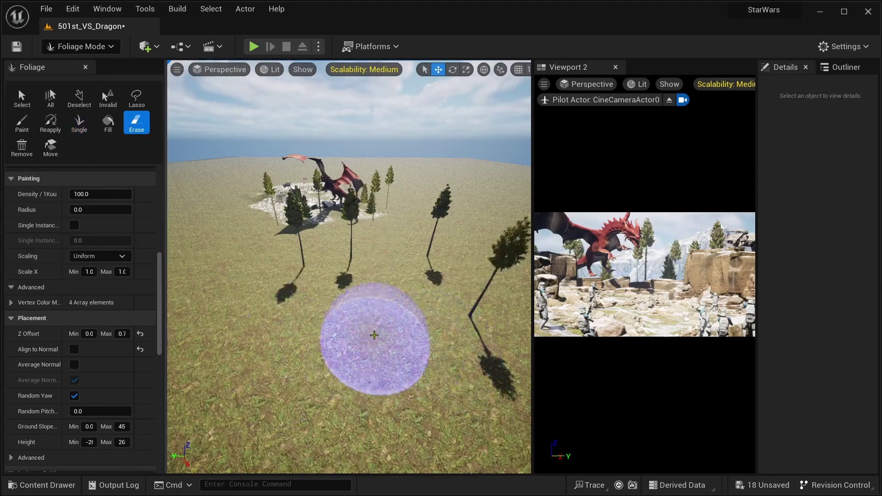
pyautogui.moveTo(342, 338); pyautogui.dragTo(432, 317, button='right')
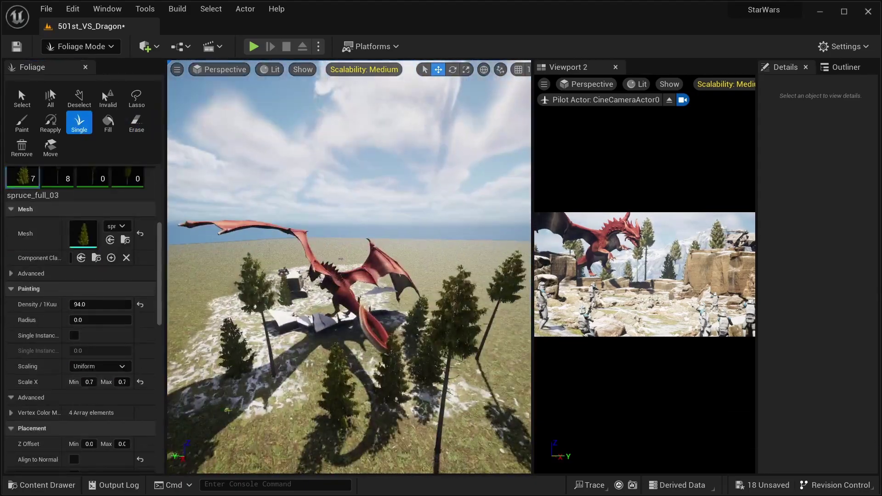
pyautogui.hotkey('ctrl', 'z')
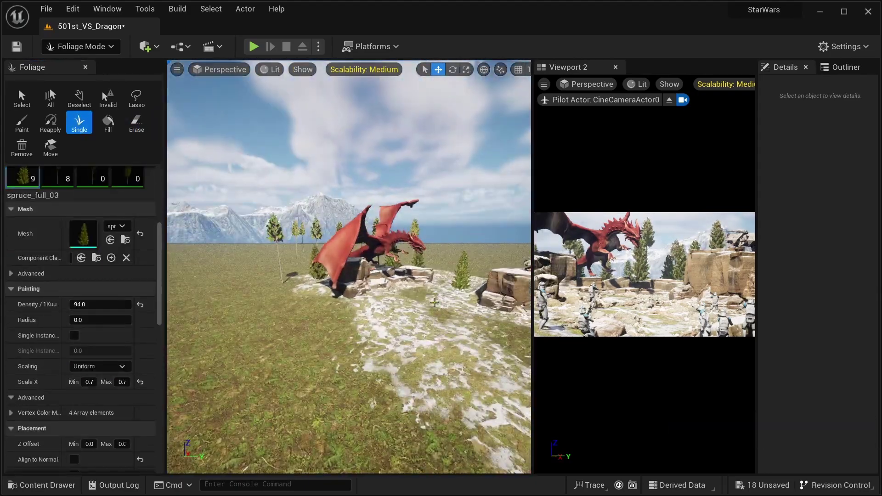
# Return to Selection Mode and select the rock New_Rock_6.
pyautogui.moveTo(433, 317)
pyautogui.mouseDown(button='right')
pyautogui.moveTo(322, 275)
pyautogui.moveTo(239, 229)
pyautogui.moveTo(202, 239)
pyautogui.mouseUp(button='right')
pyautogui.hotkey('shift', '1')
pyautogui.click(303, 266)
pyautogui.click(243, 207)
# Move and rotate New_Rock_6 to a new angle among the foreground rocks.
pyautogui.press('r')
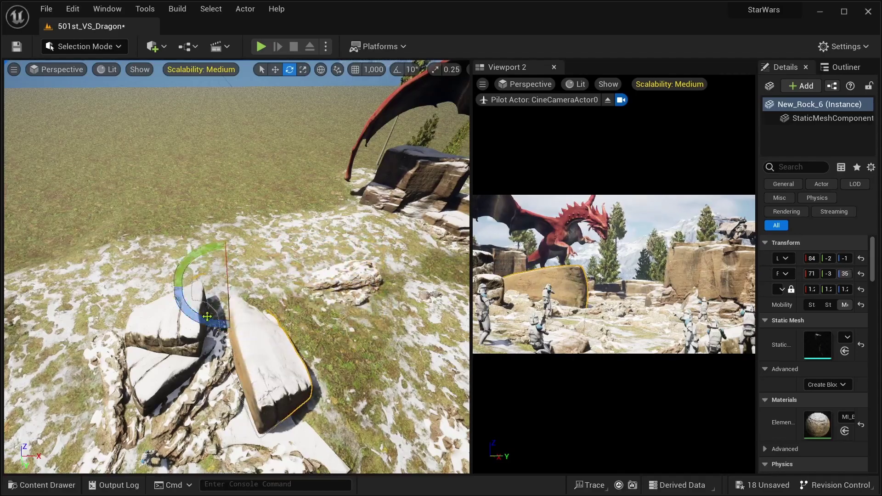
pyautogui.press('w')
pyautogui.moveTo(208, 317)
pyautogui.mouseDown(button='right')
pyautogui.moveTo(175, 317)
pyautogui.moveTo(193, 329)
pyautogui.mouseUp(button='right')
pyautogui.press('e')
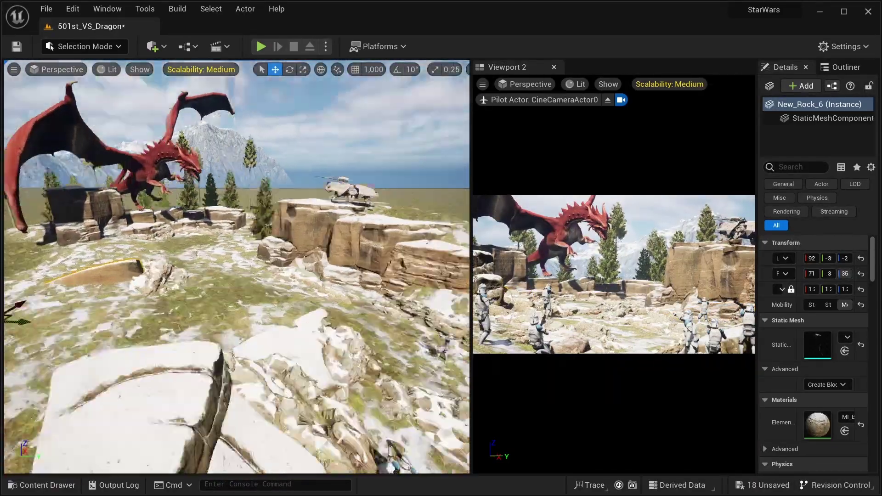
pyautogui.moveTo(18, 255); pyautogui.dragTo(207, 292, button='right')
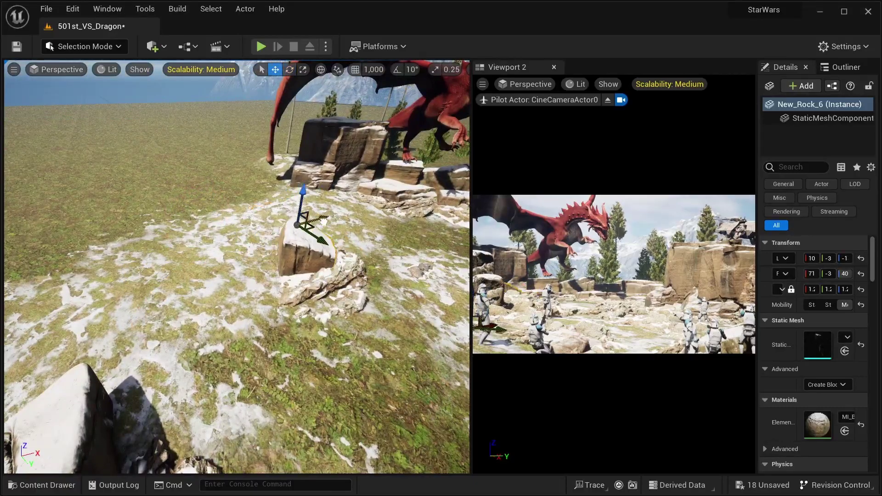
pyautogui.press('Escape')
# Resize, rotate and raise another rocky ground piece, then clear the selection.
pyautogui.click(182, 242)
pyautogui.moveTo(324, 219)
pyautogui.mouseDown(button='right')
pyautogui.moveTo(183, 239)
pyautogui.moveTo(184, 276)
pyautogui.moveTo(137, 257)
pyautogui.mouseUp(button='right')
pyautogui.press('r')
pyautogui.press('w')
pyautogui.press('e')
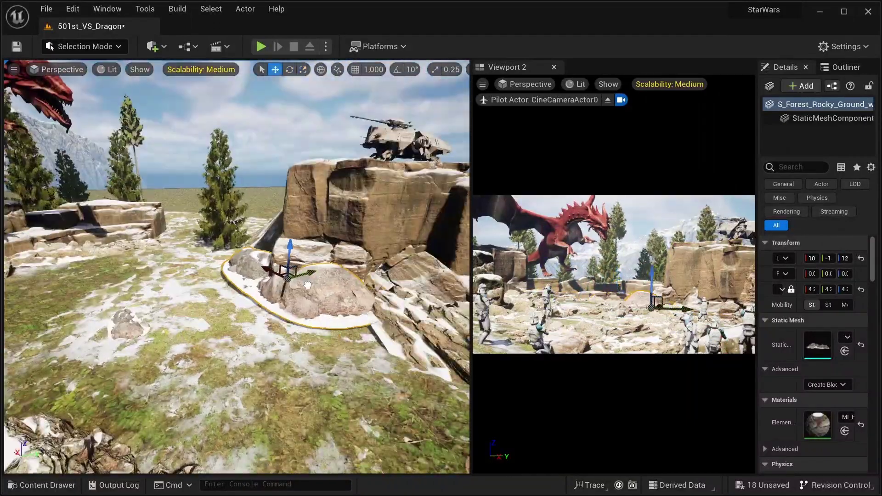
pyautogui.moveTo(307, 285); pyautogui.dragTo(258, 276, button='right')
pyautogui.press('Escape')
pyautogui.press('w')
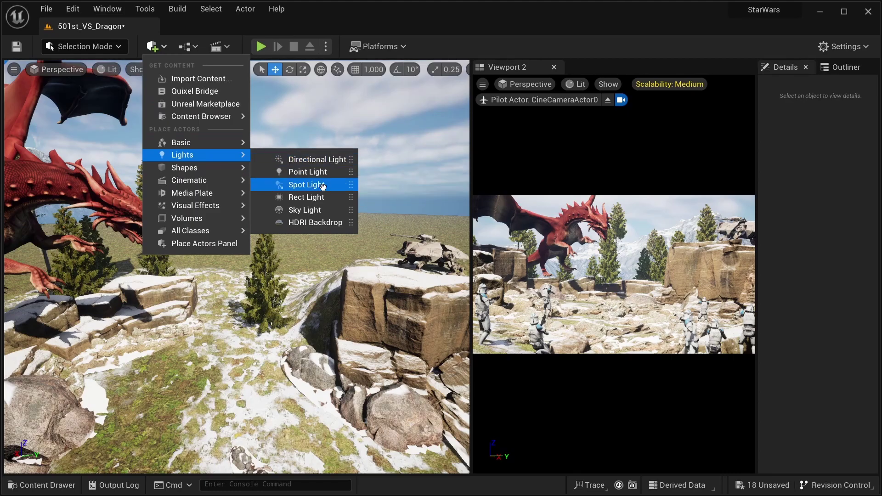
# Add a Point Light in the dragon's mouth and set its Light Color to cyan.
pyautogui.click(307, 172)
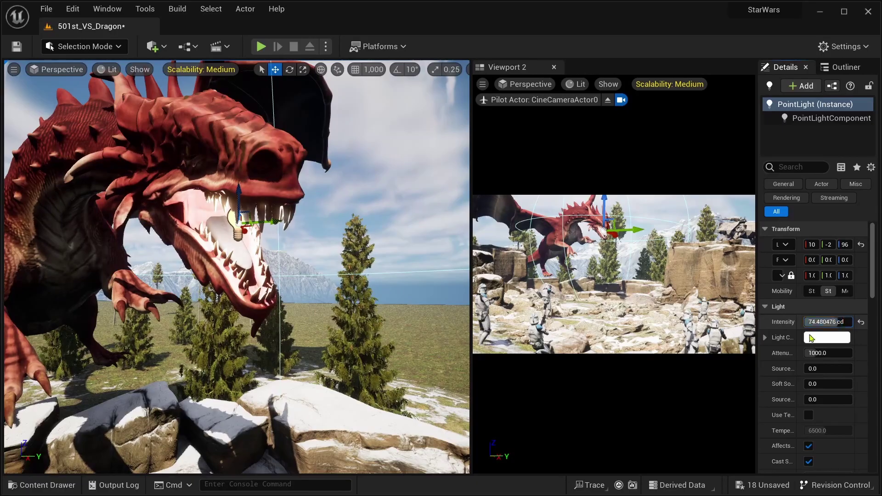
pyautogui.click(812, 339)
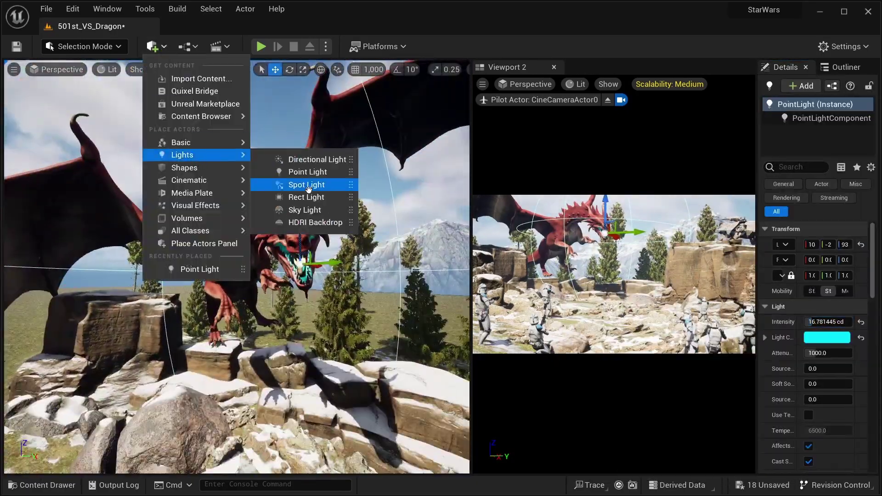
pyautogui.click(308, 185)
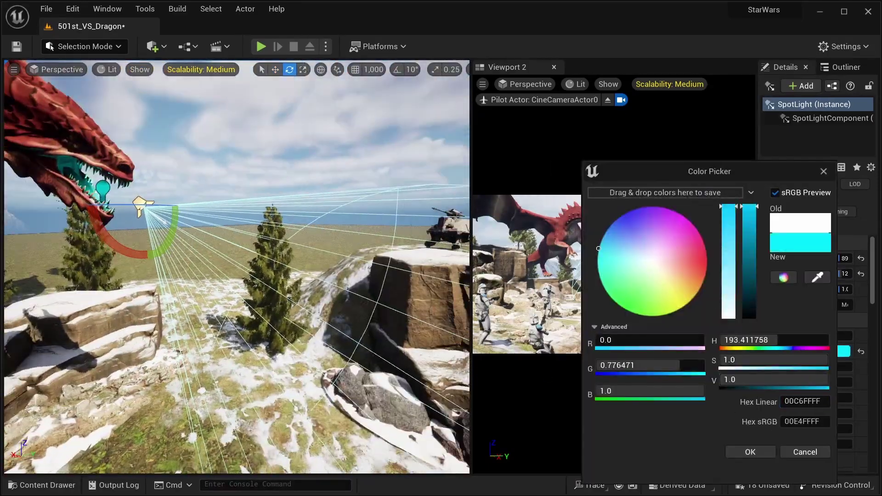
pyautogui.click(762, 452)
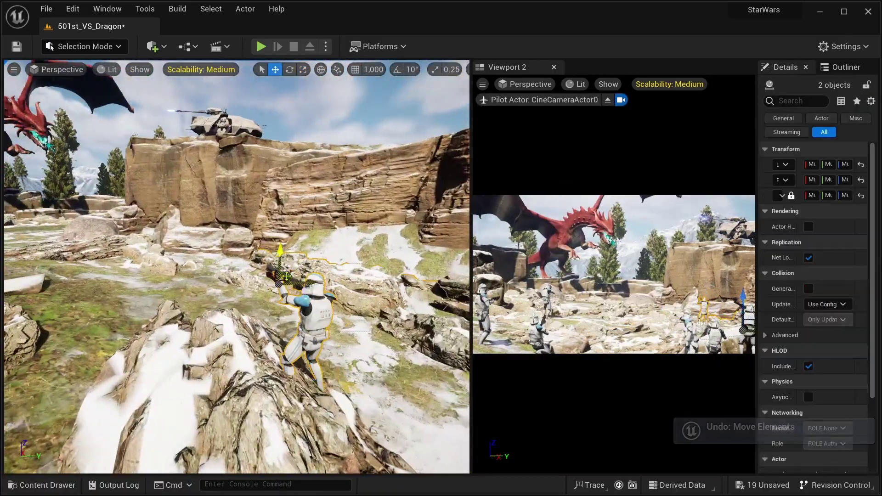
# Rotate the Directional Light sun toward a brighter hazy backlight.
pyautogui.press('Escape')
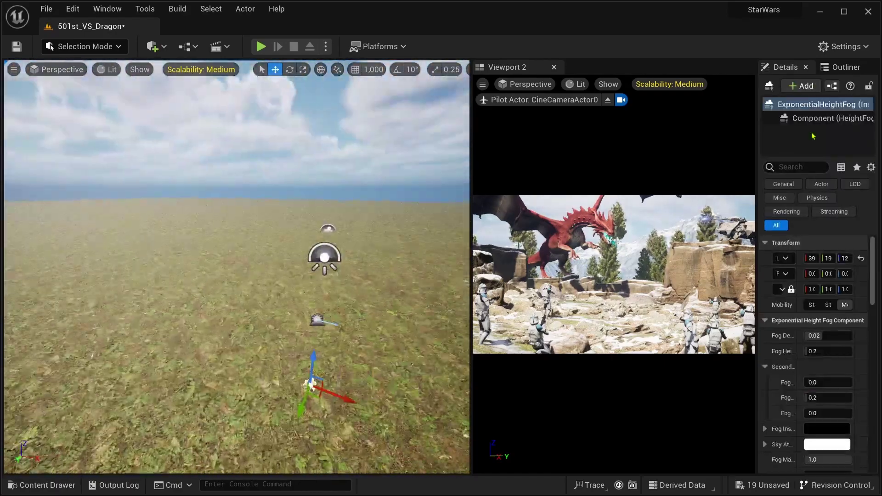
pyautogui.hotkey('ctrl', 'l')
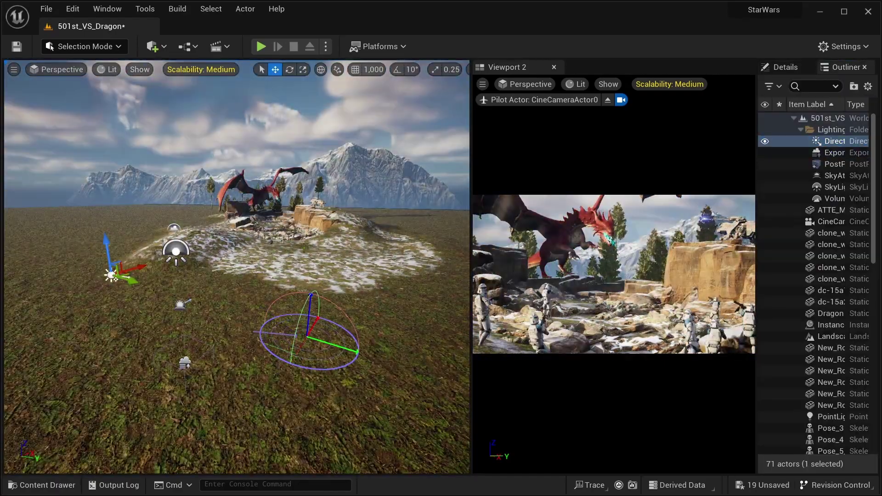
pyautogui.hotkey('ctrl', 'l')
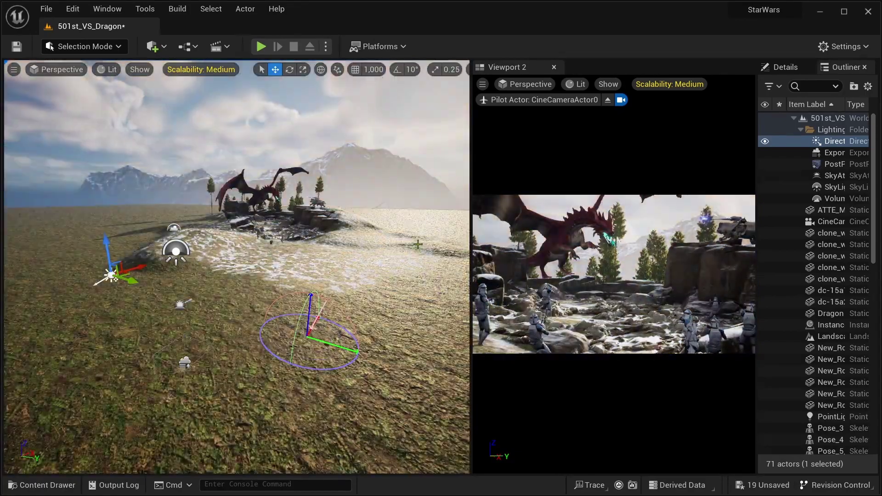
pyautogui.hotkey('ctrl', 'l')
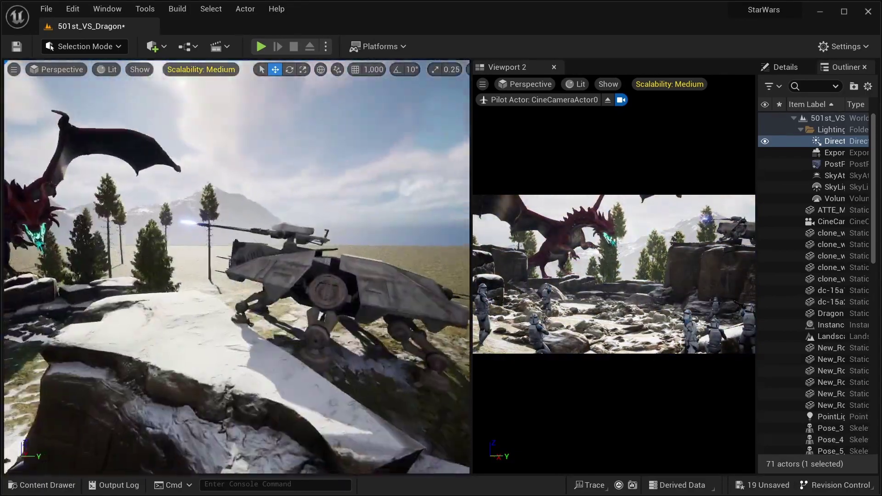
# Enable Light Shafts and Light Shaft Bloom with stronger occlusion and bloom, plus Cast Cloud Shadows.
pyautogui.click(786, 67)
pyautogui.scroll(-10, 814, 321)
pyautogui.click(809, 328)
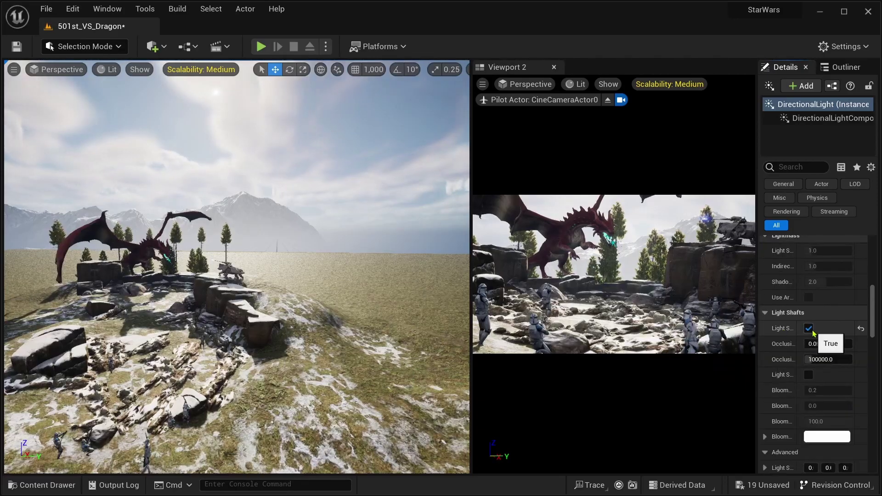
pyautogui.moveTo(812, 344); pyautogui.dragTo(824, 344)
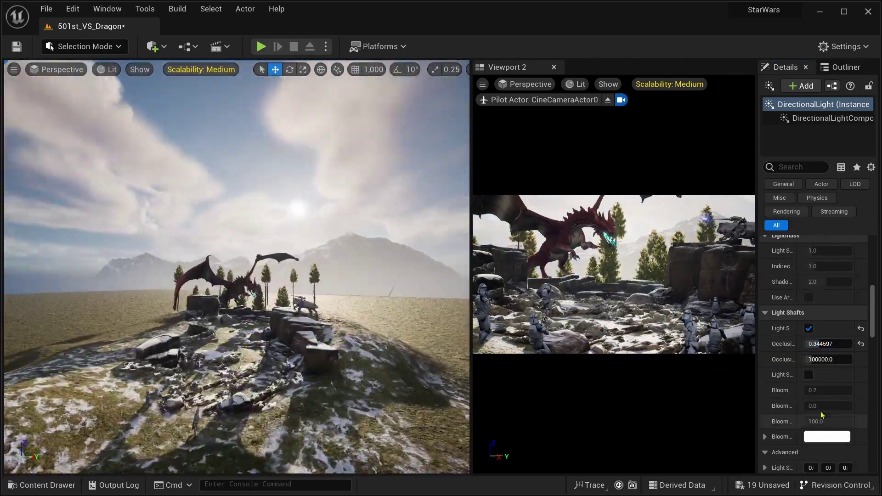
pyautogui.click(809, 375)
pyautogui.moveTo(812, 390); pyautogui.dragTo(827, 390)
pyautogui.moveTo(813, 406); pyautogui.dragTo(823, 406)
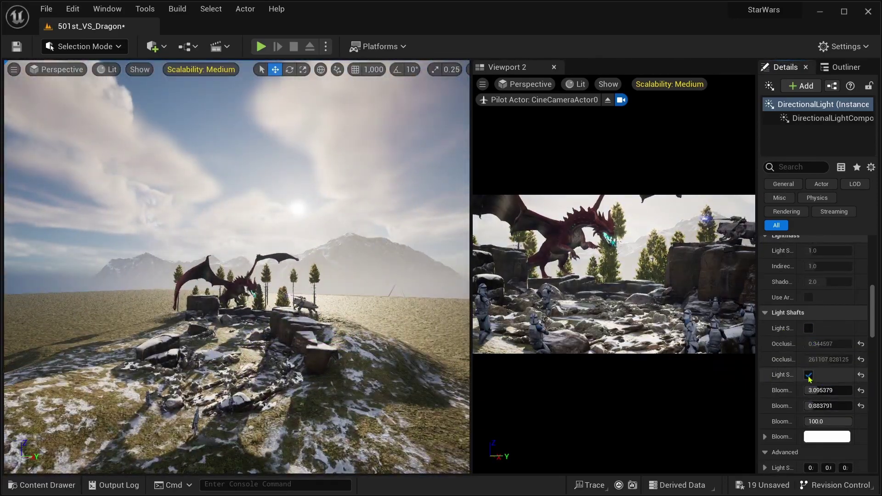
pyautogui.scroll(-5, 809, 376)
pyautogui.click(809, 401)
# Lower the Exponential Height Fog density to 0.017778.
pyautogui.scroll(3, 811, 405)
pyautogui.scroll(-4, 812, 387)
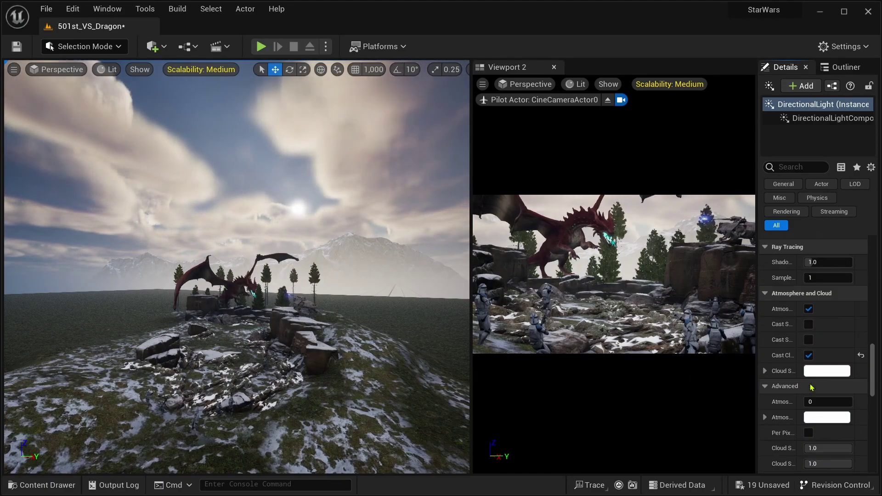
pyautogui.scroll(3, 812, 387)
pyautogui.moveTo(812, 336); pyautogui.dragTo(814, 336)
pyautogui.moveTo(812, 382); pyautogui.dragTo(818, 383)
# Adjust volumetric fog, resetting its scattering, view distance and near fade distance.
pyautogui.scroll(-3, 801, 391)
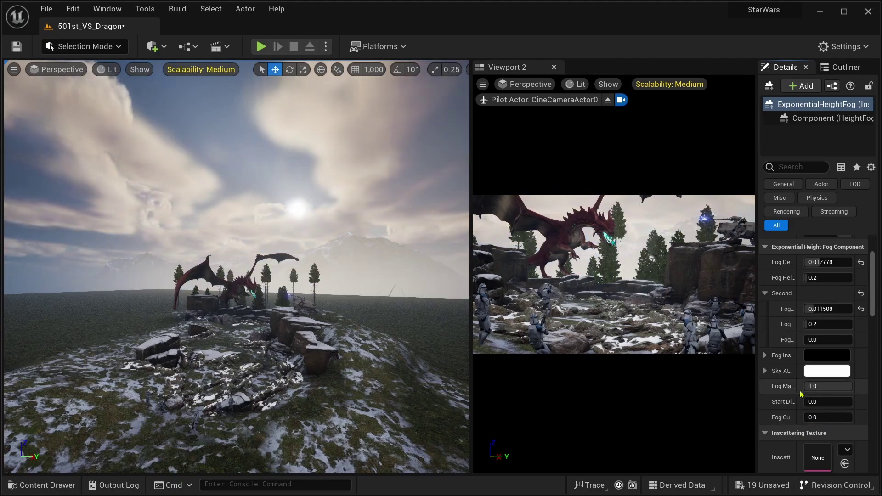
pyautogui.scroll(-4, 801, 391)
pyautogui.scroll(-3, 793, 347)
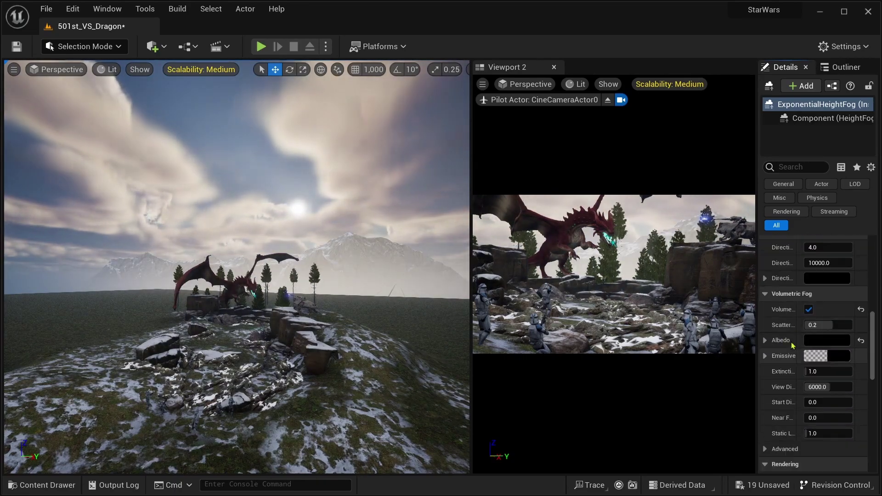
pyautogui.moveTo(813, 324); pyautogui.dragTo(818, 313)
pyautogui.scroll(-3, 809, 331)
pyautogui.moveTo(812, 344); pyautogui.dragTo(821, 344)
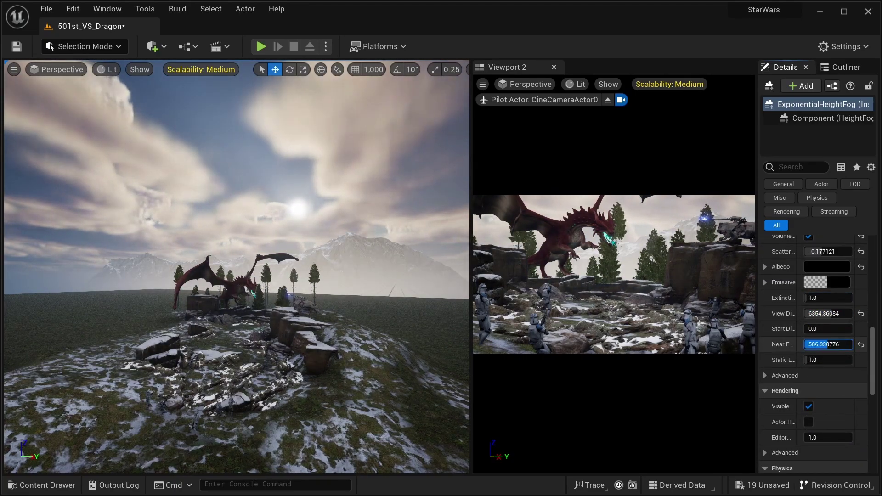
pyautogui.click(861, 344)
pyautogui.scroll(1, 818, 322)
pyautogui.click(861, 289)
pyautogui.click(861, 350)
pyautogui.moveTo(813, 396); pyautogui.dragTo(866, 394)
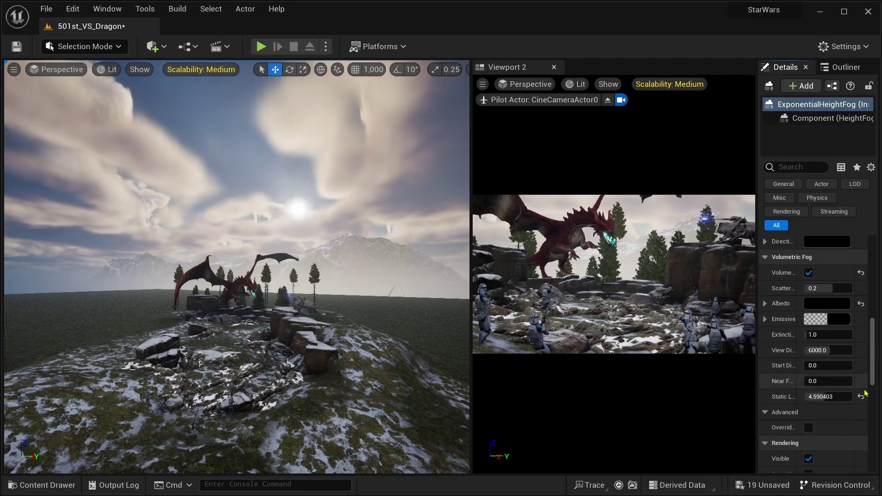
pyautogui.scroll(4, 807, 289)
pyautogui.moveTo(823, 335)
pyautogui.mouseDown()
pyautogui.moveTo(841, 334)
pyautogui.moveTo(806, 335)
pyautogui.mouseUp()
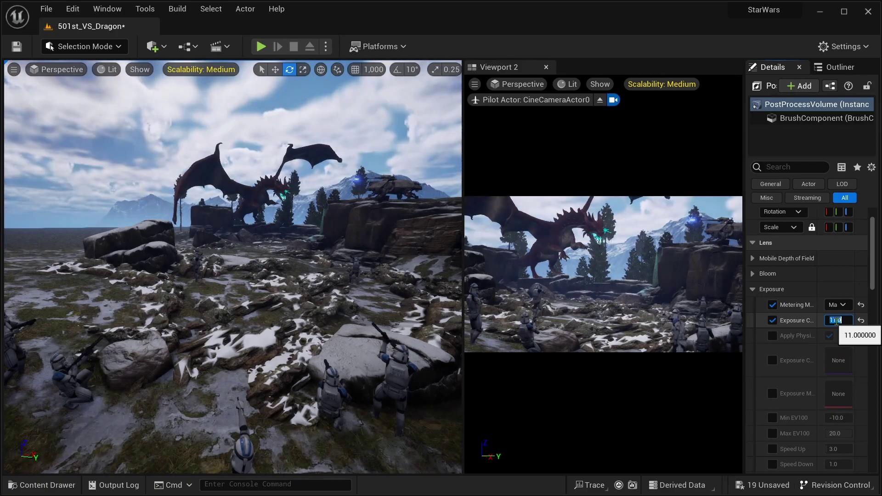
# Raise the PostProcessVolume's Global Saturation and tweak its Global Gamma.
pyautogui.click(752, 346)
pyautogui.scroll(-3, 781, 349)
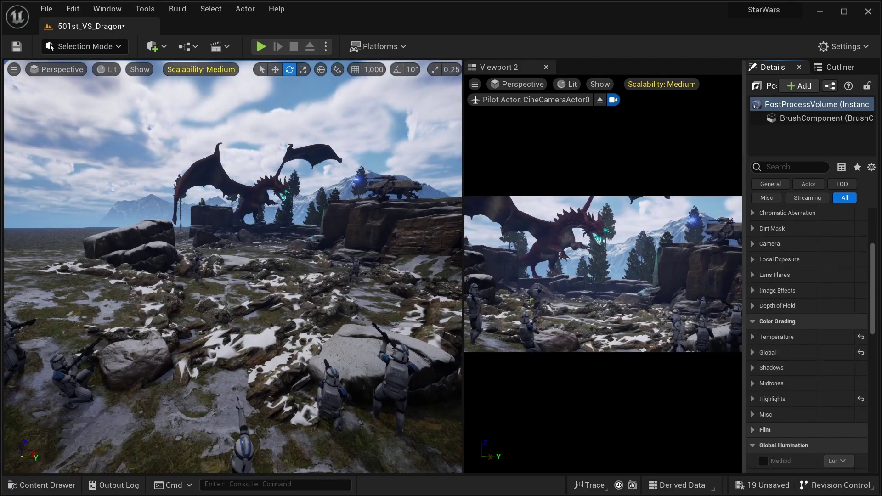
pyautogui.click(752, 353)
pyautogui.click(762, 368)
pyautogui.click(797, 455)
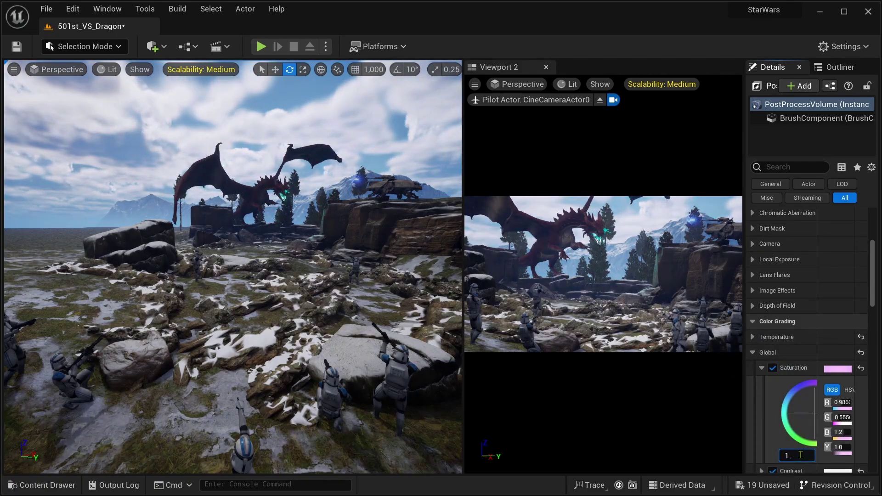
pyautogui.click(762, 368)
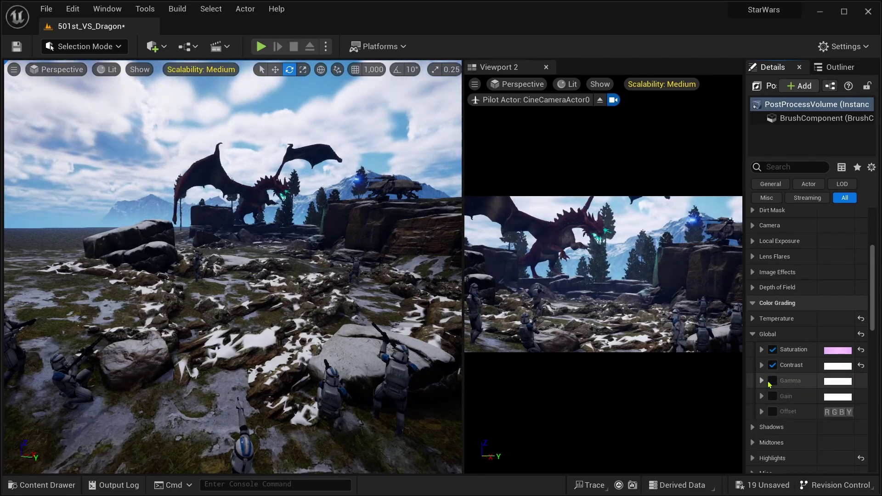
pyautogui.click(762, 380)
pyautogui.click(762, 380)
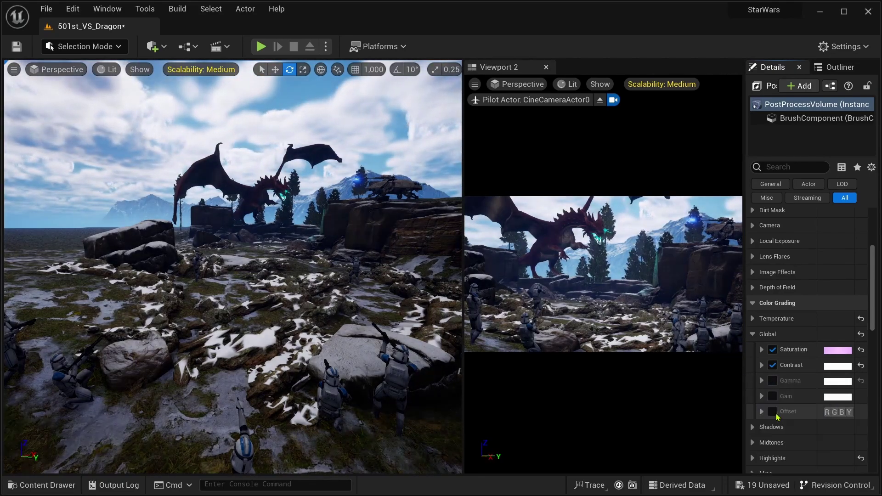
# Adjust the Exponential Height Fog's two layers' density and falloff, undoing the last two changes.
pyautogui.click(840, 67)
pyautogui.click(788, 163)
pyautogui.click(773, 67)
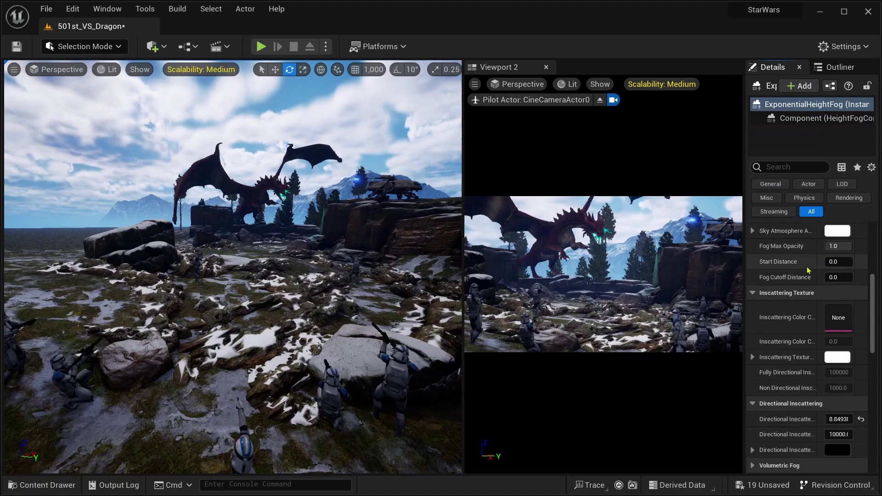
pyautogui.scroll(10, 808, 271)
pyautogui.click(839, 368)
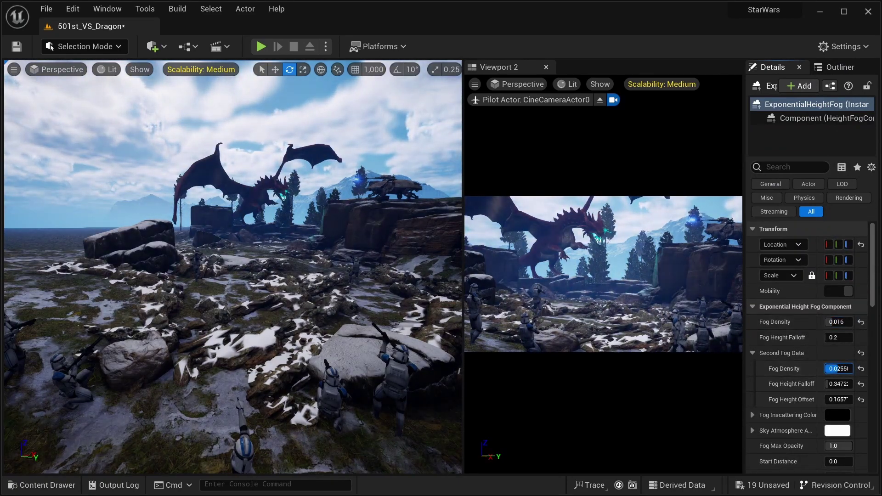
pyautogui.moveTo(832, 322); pyautogui.dragTo(850, 322)
pyautogui.moveTo(834, 369); pyautogui.dragTo(850, 369)
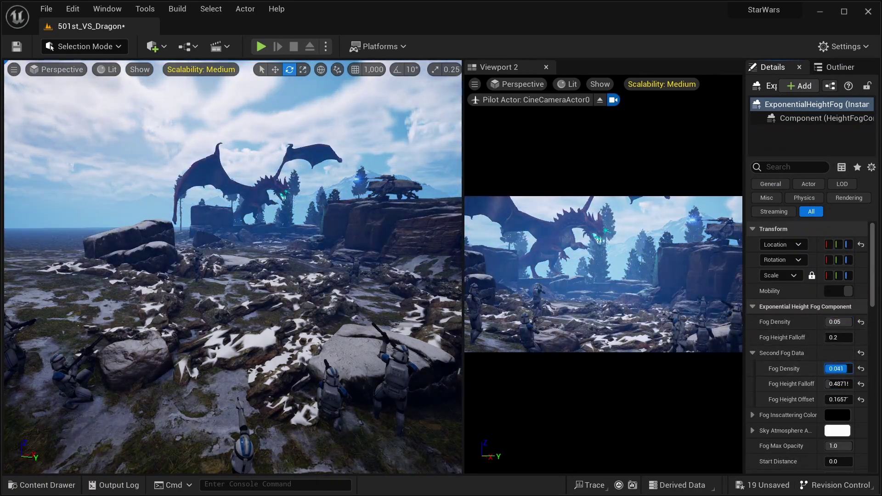
pyautogui.moveTo(834, 337); pyautogui.dragTo(850, 337)
pyautogui.moveTo(834, 383); pyautogui.dragTo(850, 384)
pyautogui.hotkey('ctrl', 'z')
pyautogui.hotkey('ctrl', 'z')
pyautogui.hotkey('ctrl', 'z')
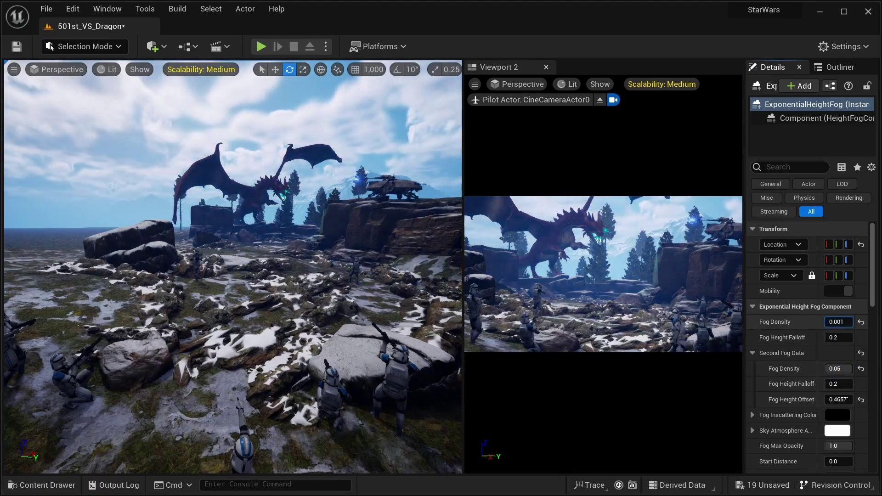
pyautogui.hotkey('ctrl', 'z')
pyautogui.hotkey('ctrl', 'z')
# Give the fog a new colour, Fog Max Opacity 1.0 and Start Distance 2550.
pyautogui.click(837, 415)
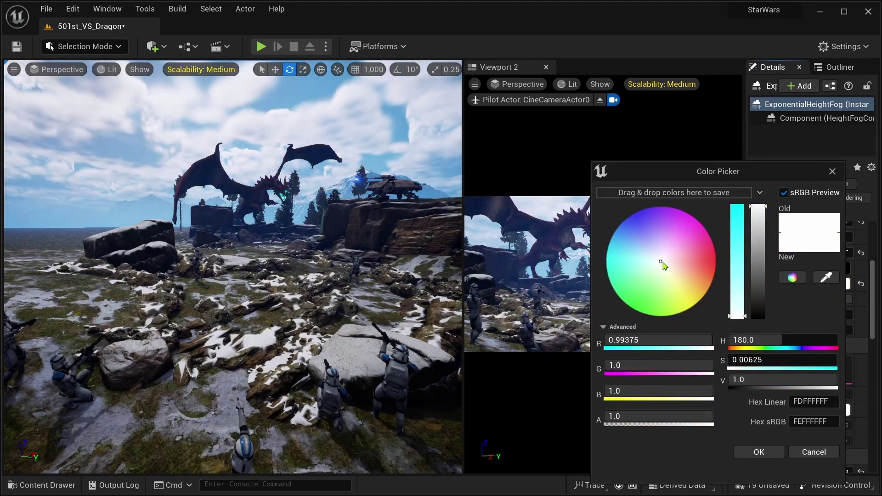
pyautogui.click(812, 451)
pyautogui.moveTo(834, 298); pyautogui.dragTo(850, 298)
pyautogui.moveTo(834, 314)
pyautogui.mouseDown()
pyautogui.moveTo(850, 314)
pyautogui.moveTo(822, 314)
pyautogui.moveTo(839, 333)
pyautogui.moveTo(822, 332)
pyautogui.mouseUp()
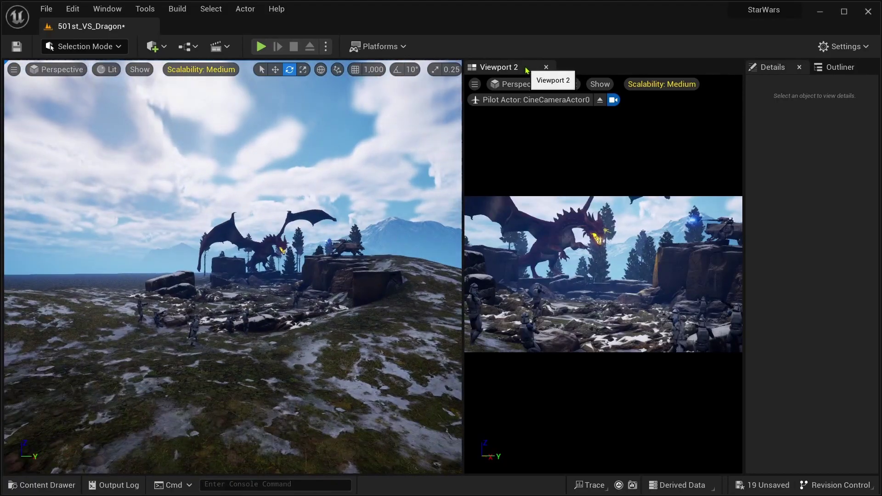
# Close Viewport 2 and pilot CineCameraActor0 from the Outliner.
pyautogui.click(547, 67)
pyautogui.click(840, 67)
pyautogui.rightClick(827, 222)
pyautogui.click(710, 291)
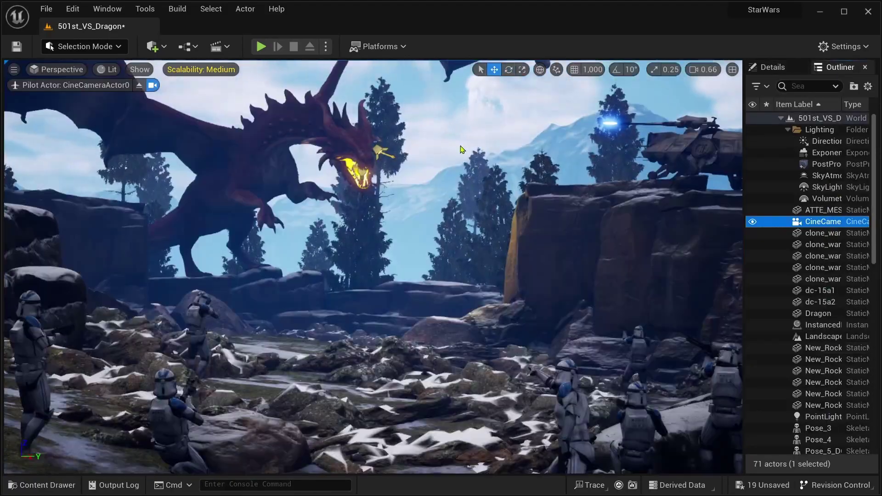